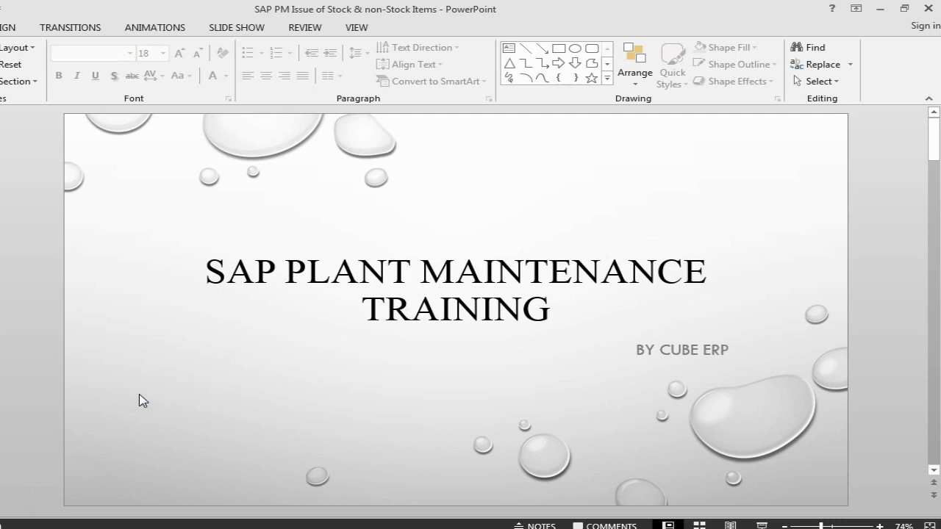
Scroll down to the slide on creating an order for an issued stock item.
{"action": "scroll", "coordinate": [36, 406], "scroll_direction": "down", "scroll_amount": 1}
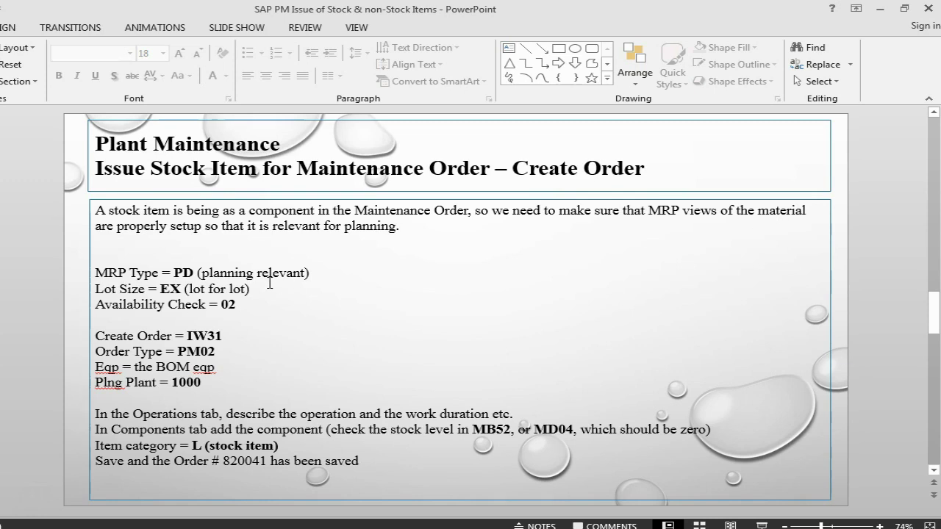
Display material M-KEYBOARD in MM03 with the MRP 1, MRP 2 and MRP 3 views selected.
{"action": "mouse_move", "coordinate": [500, 526]}
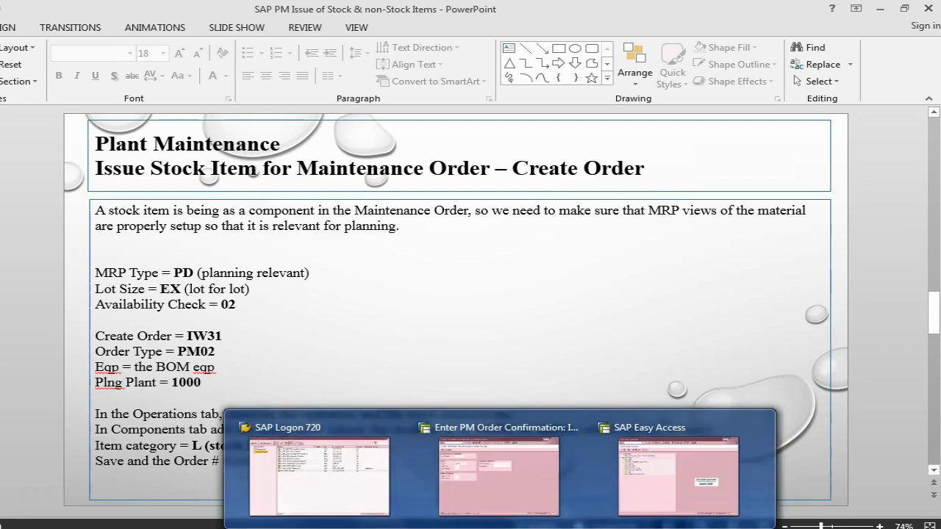
{"action": "left_click", "coordinate": [491, 465]}
{"action": "left_click", "coordinate": [248, 45]}
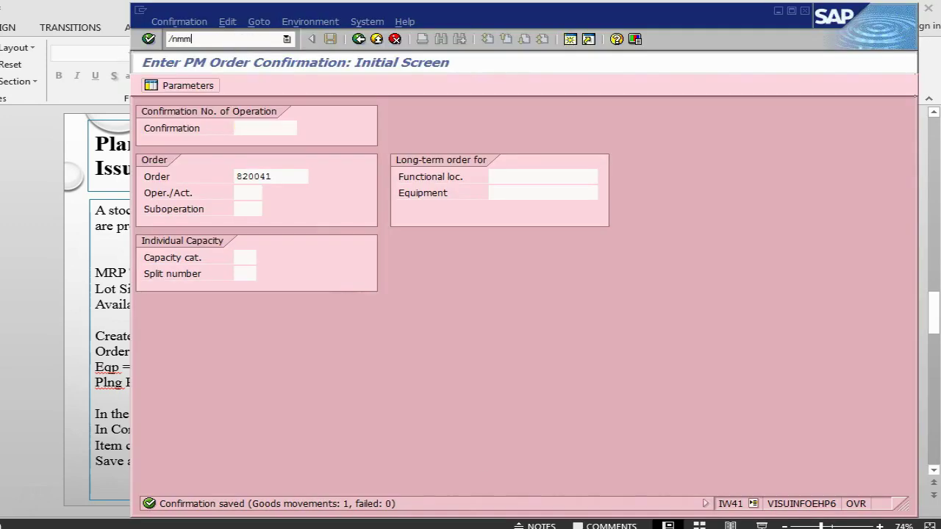
{"action": "key", "text": "Return"}
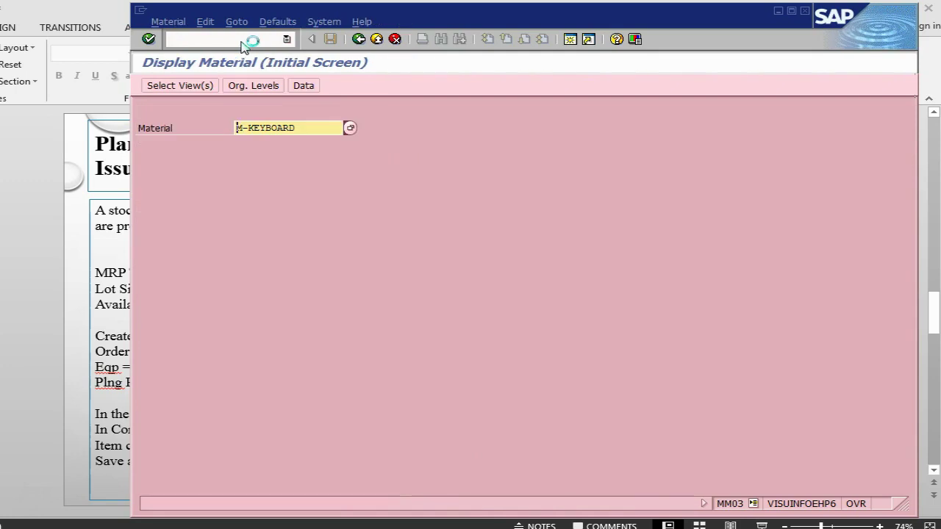
{"action": "key", "text": "Return"}
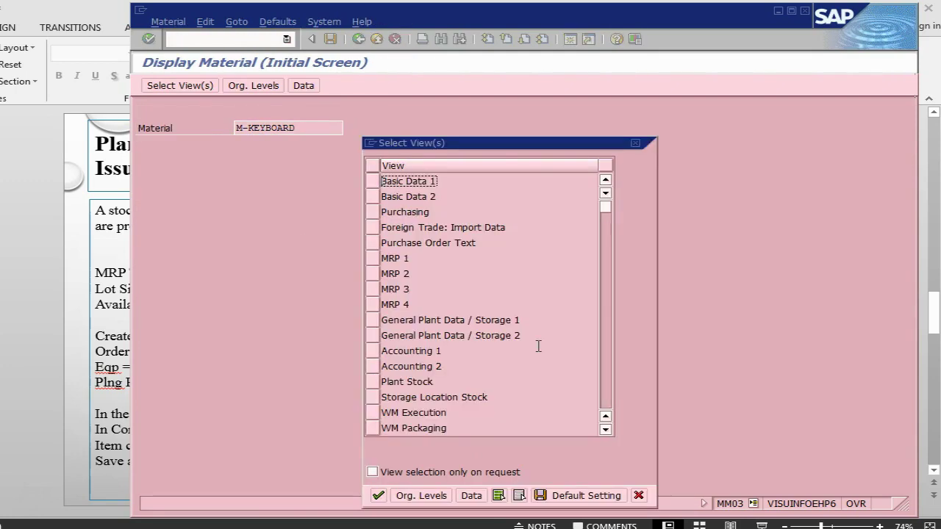
{"action": "left_click", "coordinate": [372, 258]}
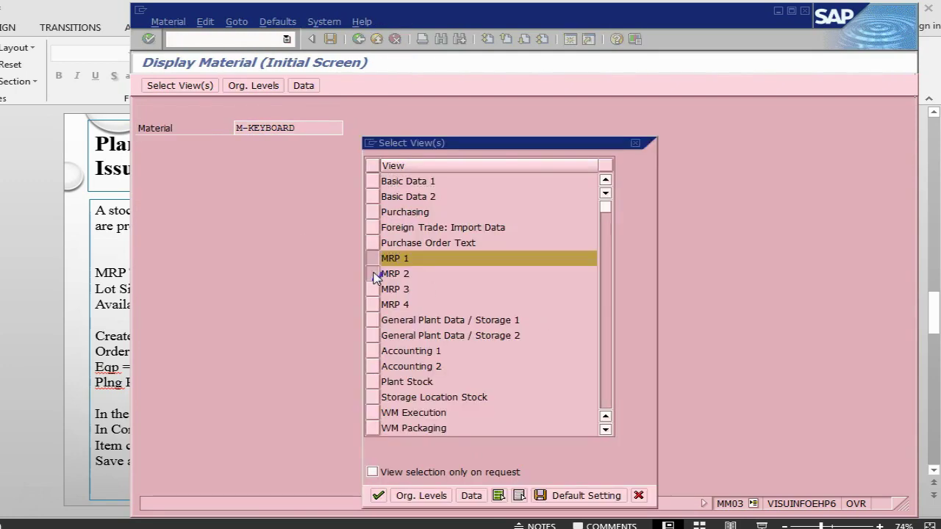
{"action": "left_click", "coordinate": [372, 274]}
{"action": "left_click", "coordinate": [372, 288]}
{"action": "key", "text": "Return"}
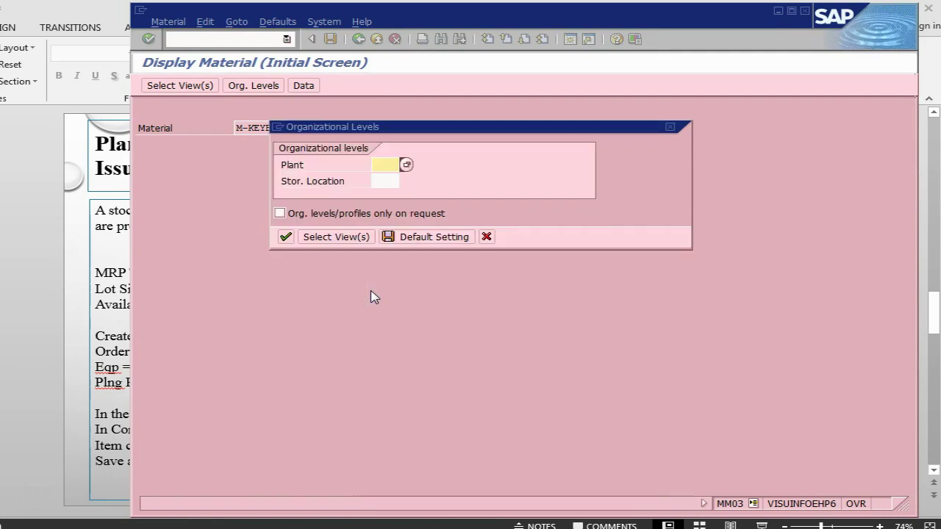
Enter plant 1000 and storage location 0001 to show the MRP 1 data.
{"action": "type", "text": "1000"}
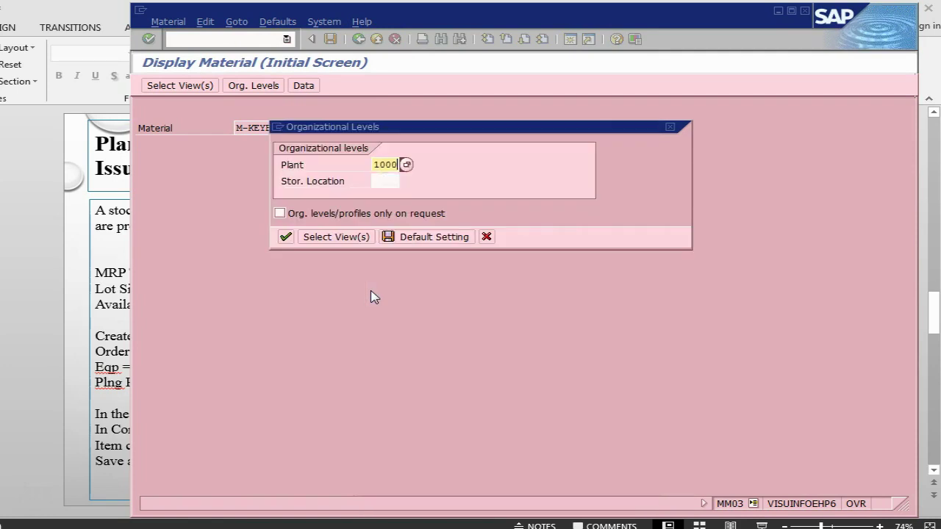
{"action": "key", "text": "Tab"}
{"action": "type", "text": "0001"}
{"action": "key", "text": "Return"}
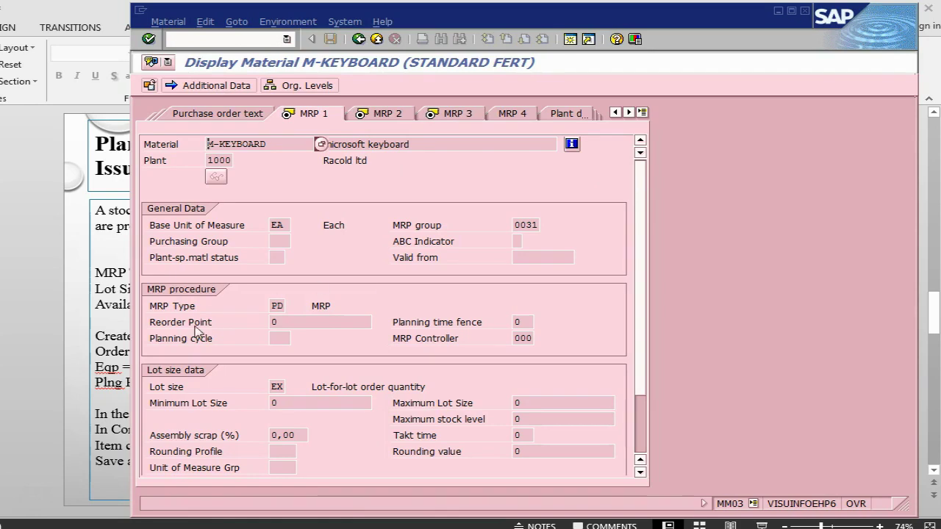
{"action": "left_click", "coordinate": [276, 308]}
{"action": "left_click", "coordinate": [292, 306]}
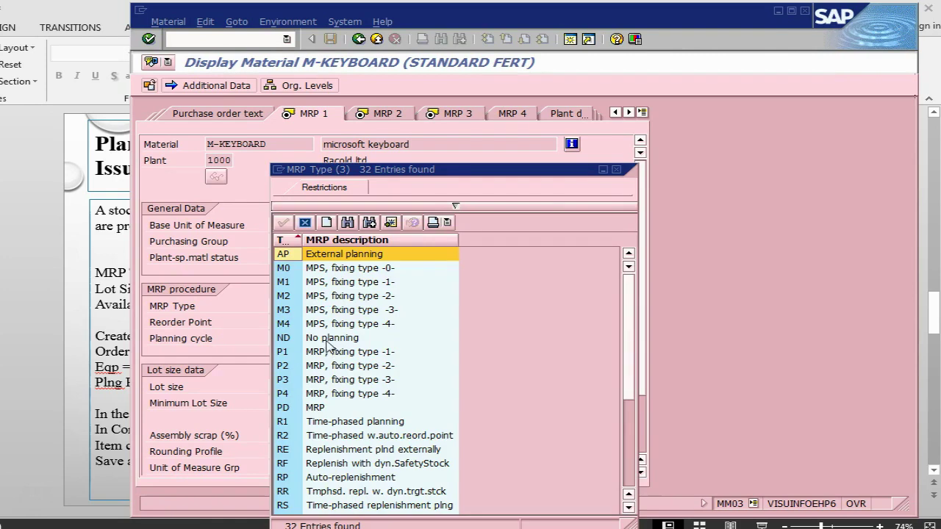
{"action": "left_click", "coordinate": [313, 411]}
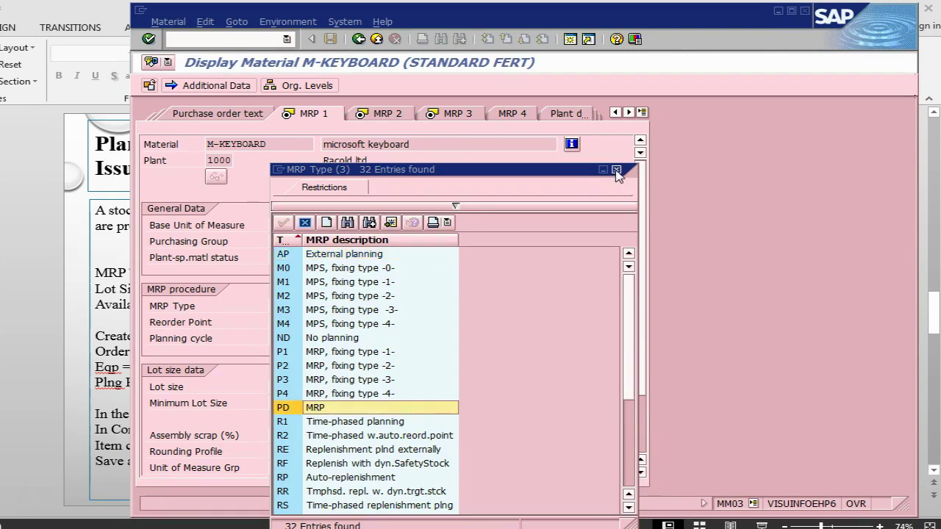
{"action": "double_click", "coordinate": [269, 406]}
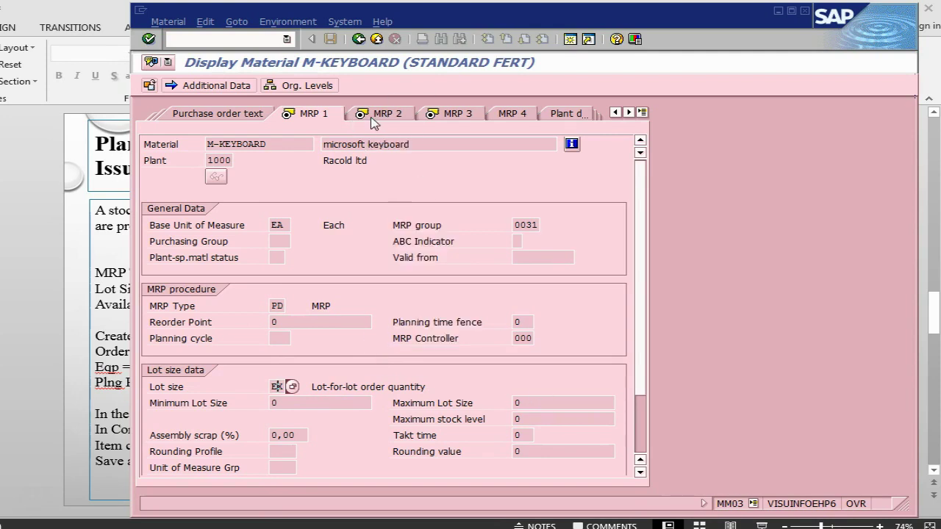
Check that procurement type F (External procurement) is set on MRP 2.
{"action": "left_click", "coordinate": [376, 116]}
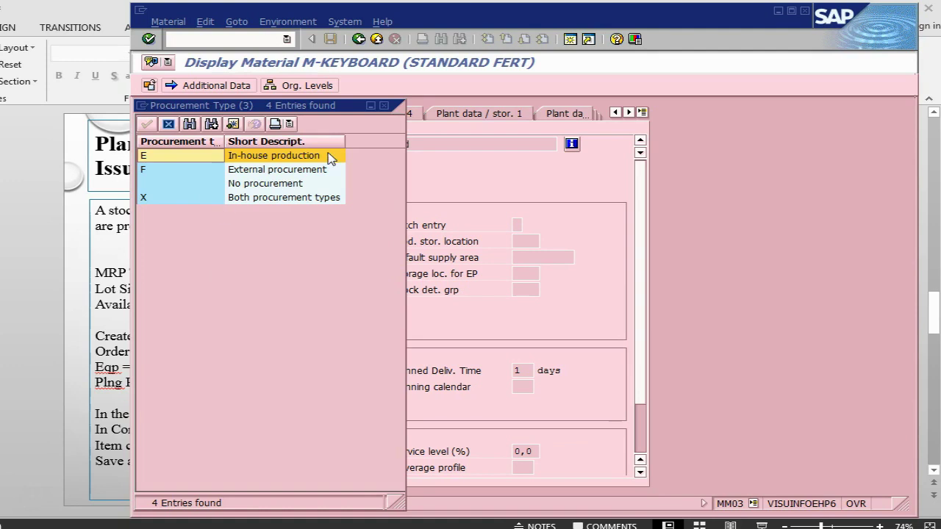
{"action": "left_click", "coordinate": [151, 171]}
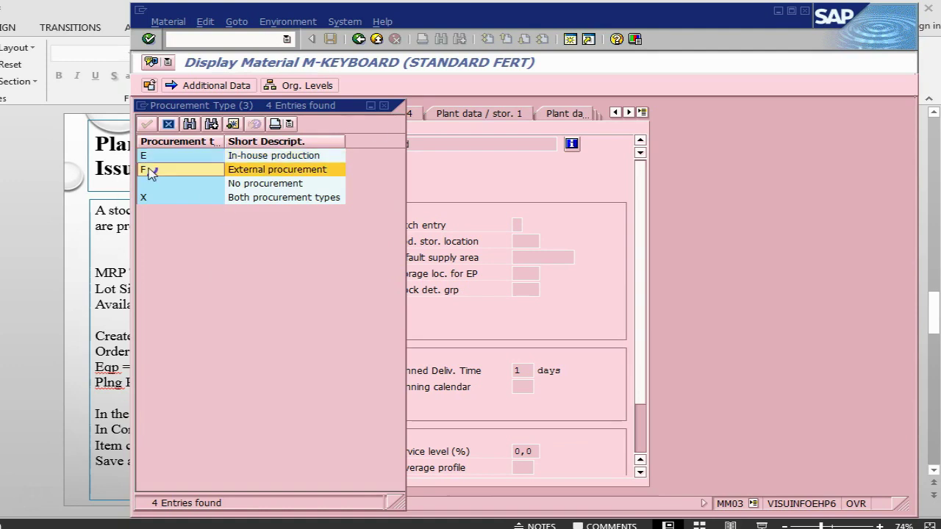
{"action": "left_click", "coordinate": [383, 107]}
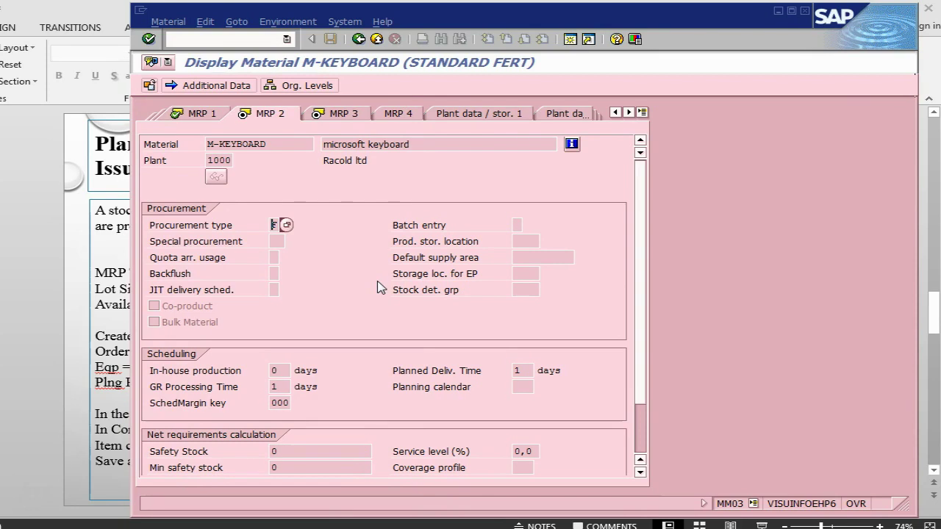
Check availability check 02 (Individual requirement) on MRP 3, then return to PowerPoint.
{"action": "key", "text": "Return"}
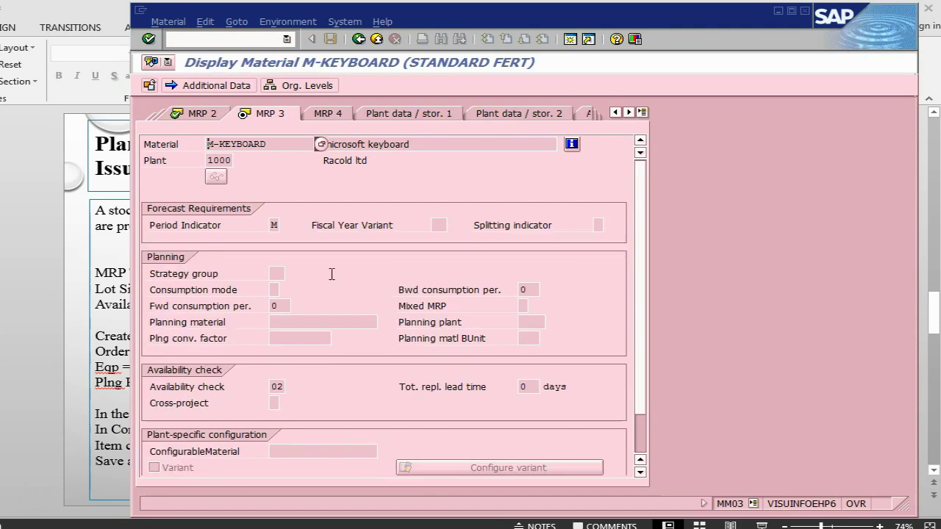
{"action": "left_click", "coordinate": [277, 387]}
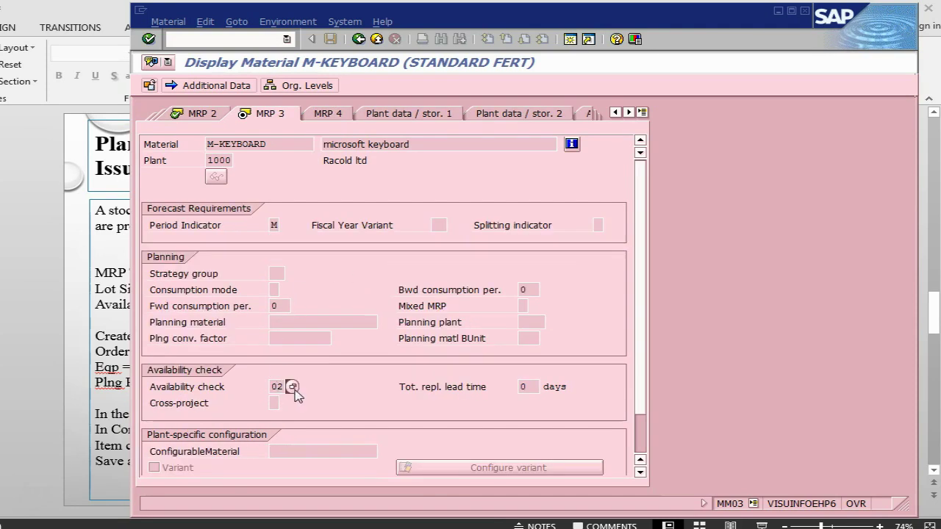
{"action": "left_click", "coordinate": [290, 387]}
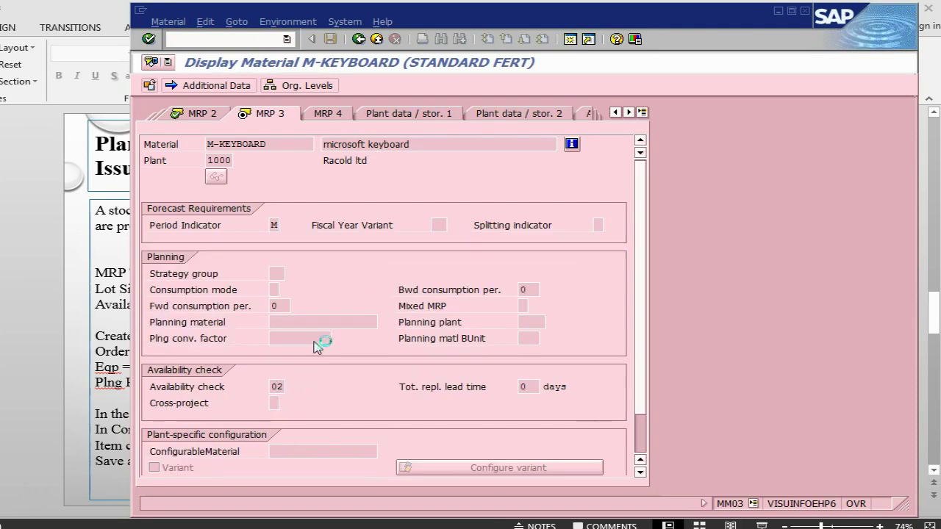
{"action": "left_click", "coordinate": [333, 269]}
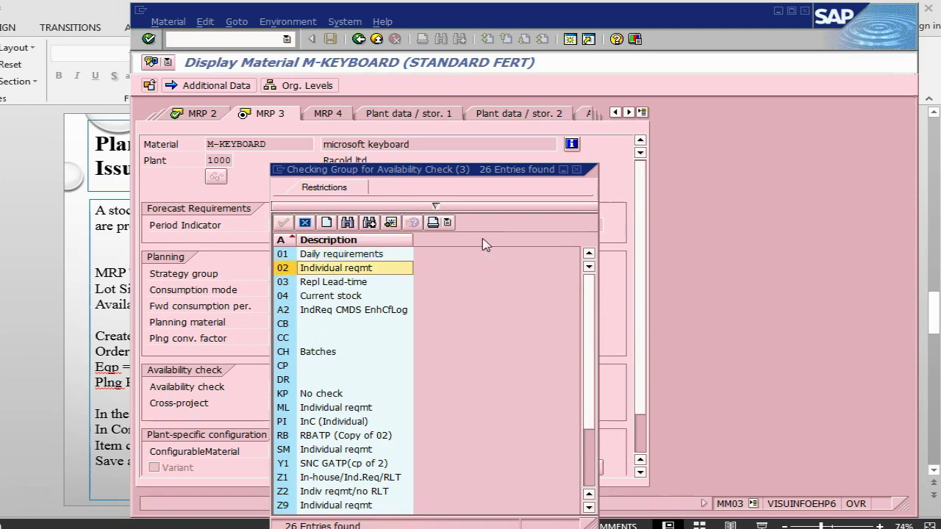
{"action": "left_click_drag", "start_coordinate": [468, 175], "coordinate": [481, 142]}
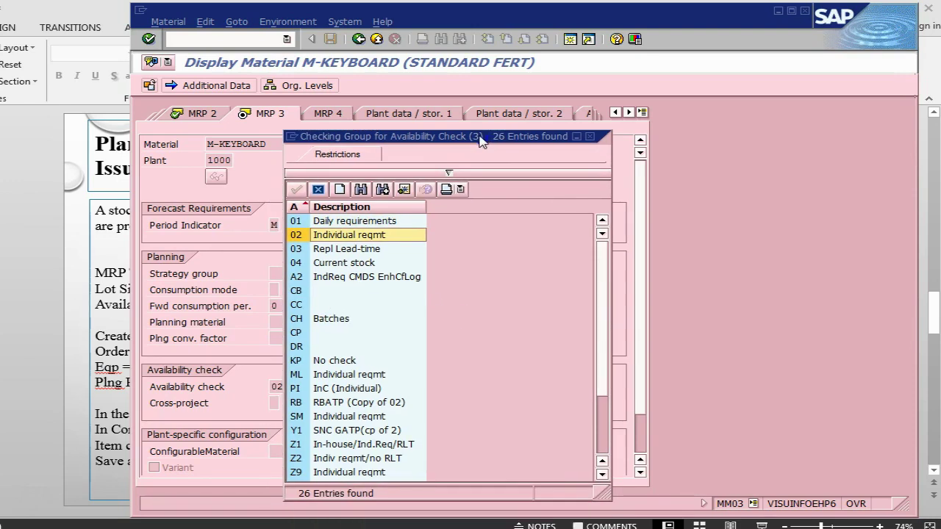
{"action": "left_click", "coordinate": [589, 137]}
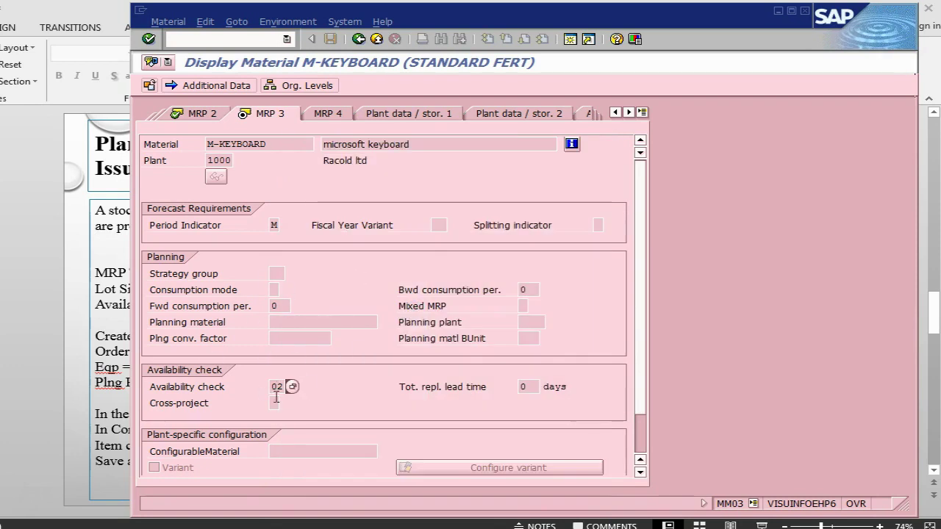
{"action": "key", "text": "alt+Tab"}
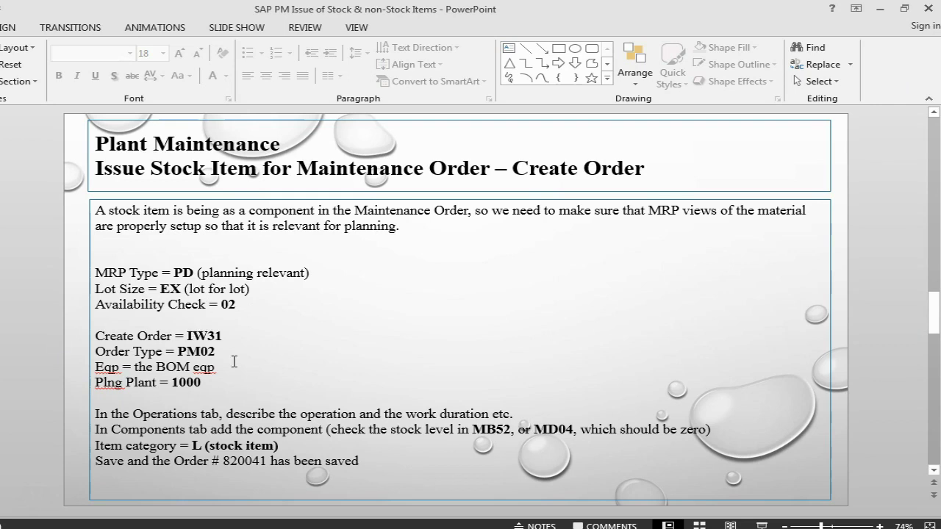
Copy material number M-KEYBOARD and start IW31 to create a maintenance order.
{"action": "key", "text": "alt+Tab"}
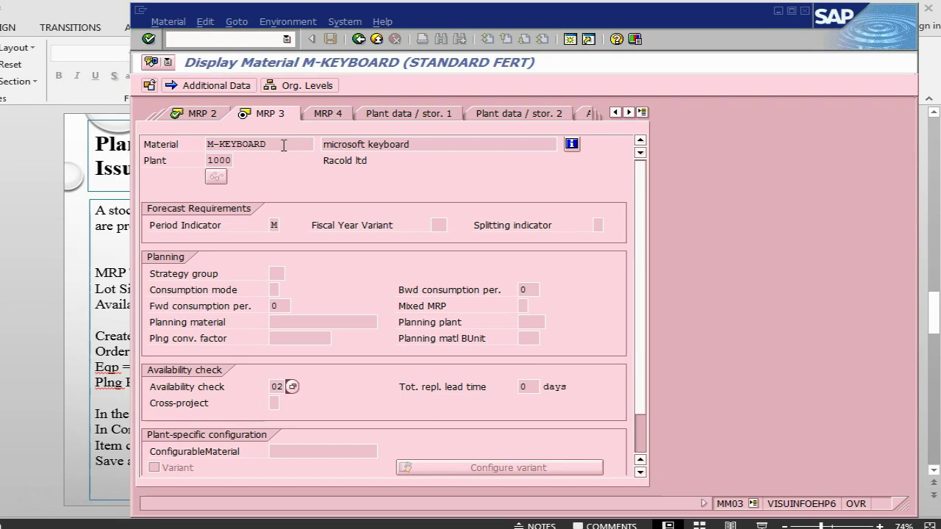
{"action": "left_click_drag", "start_coordinate": [285, 144], "coordinate": [214, 144]}
{"action": "key", "text": "ctrl+c"}
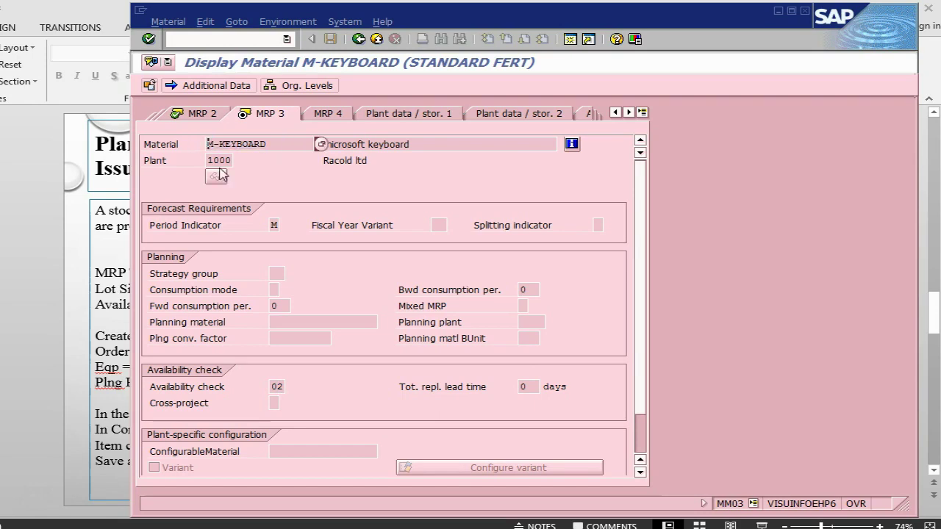
{"action": "left_click", "coordinate": [194, 42]}
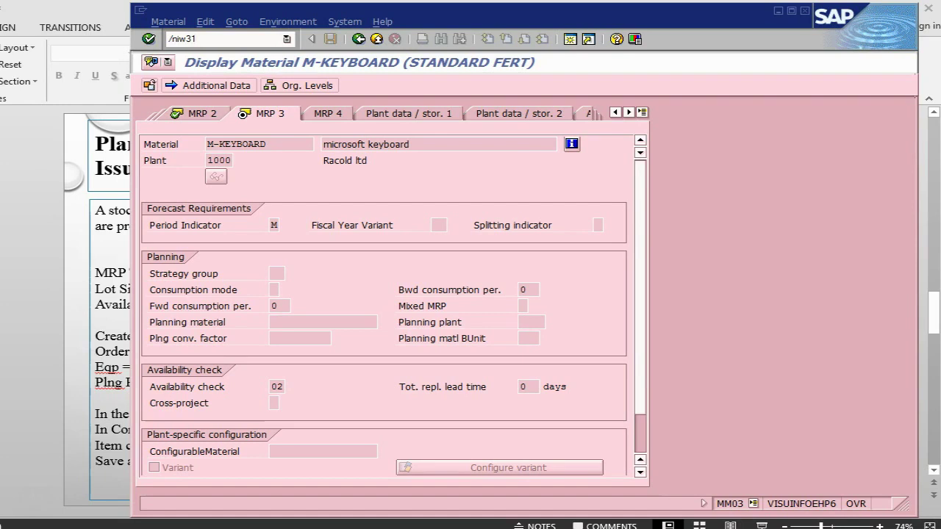
{"action": "type", "text": "/niw31"}
{"action": "key", "text": "Return"}
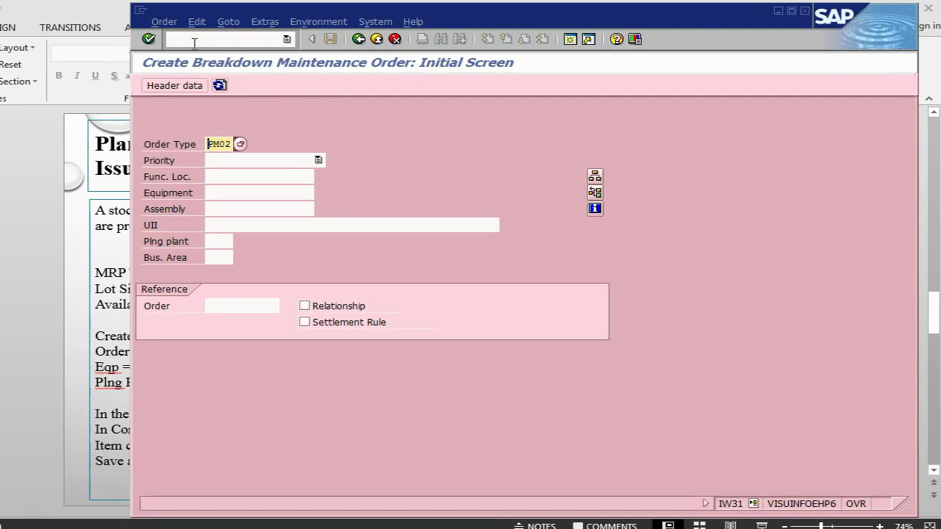
Enter equipment desktop, planning plant 1000 and business area 1000 as the order's initial data.
{"action": "left_click", "coordinate": [220, 192]}
{"action": "left_click", "coordinate": [222, 193]}
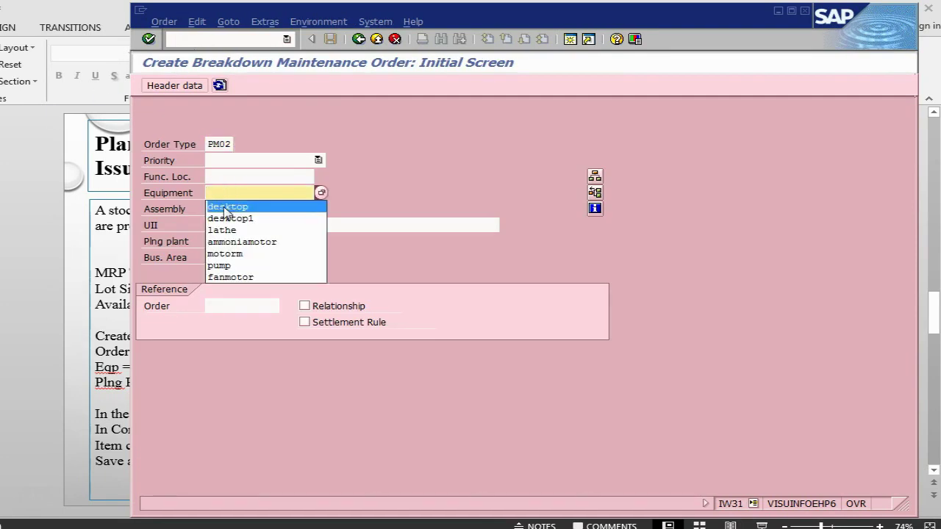
{"action": "left_click", "coordinate": [224, 207]}
{"action": "left_click", "coordinate": [228, 242]}
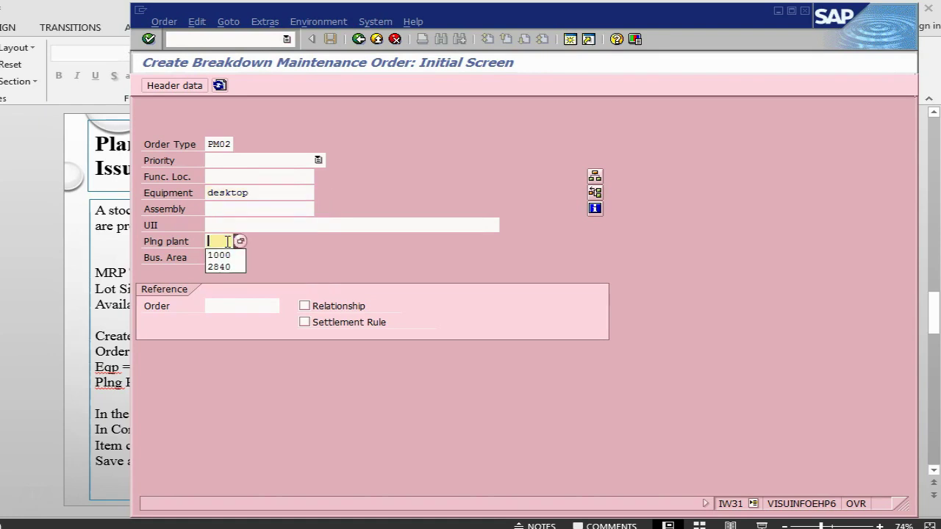
{"action": "left_click", "coordinate": [220, 253]}
{"action": "left_click", "coordinate": [223, 257]}
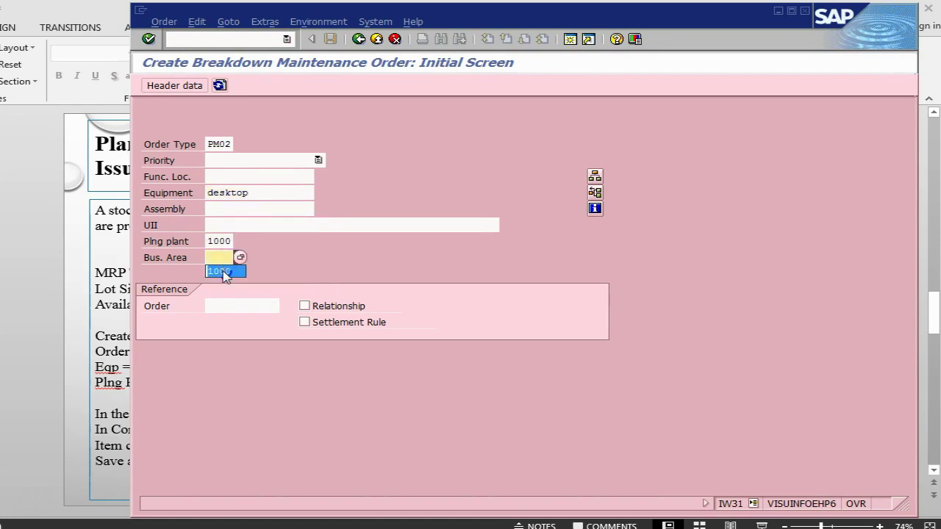
{"action": "left_click", "coordinate": [221, 272]}
{"action": "key", "text": "Return"}
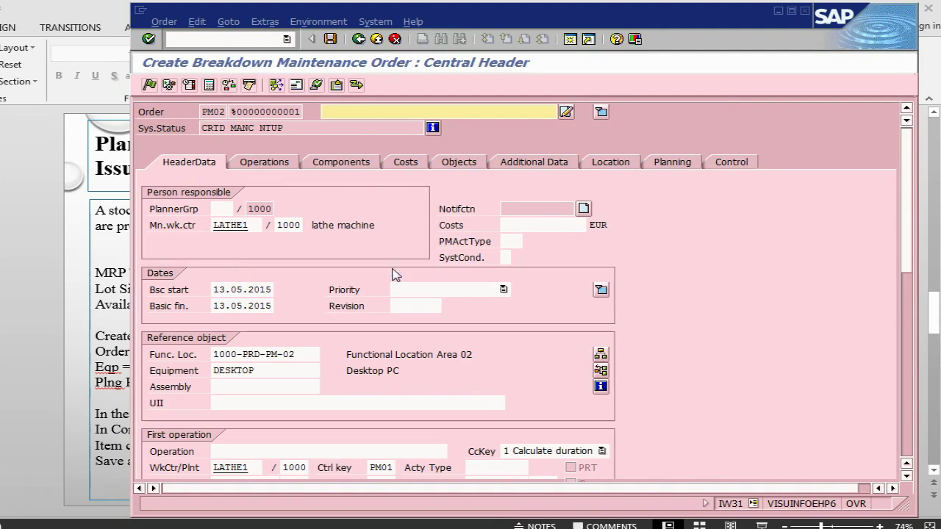
Set the order description to 'replace keyboard with microsoft keyboard'.
{"action": "type", "text": "r"}
{"action": "left_click", "coordinate": [433, 130]}
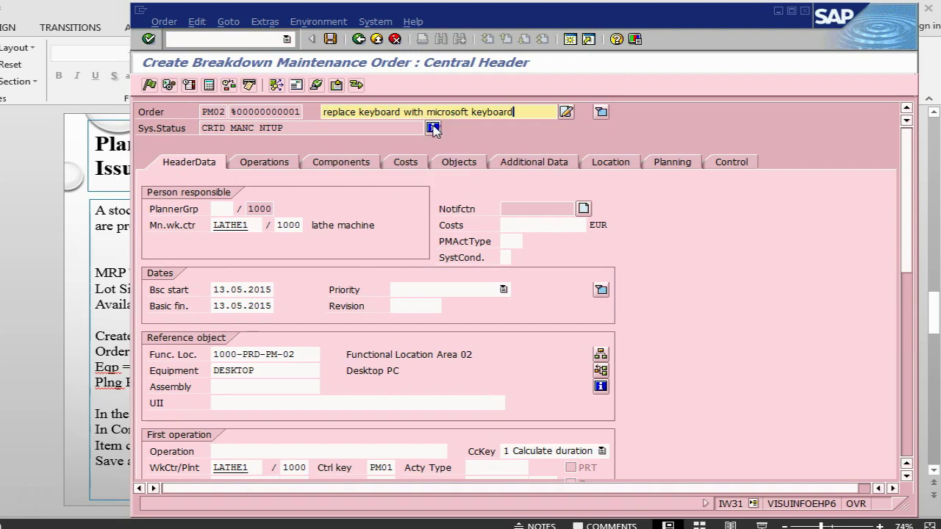
{"action": "left_click", "coordinate": [434, 129]}
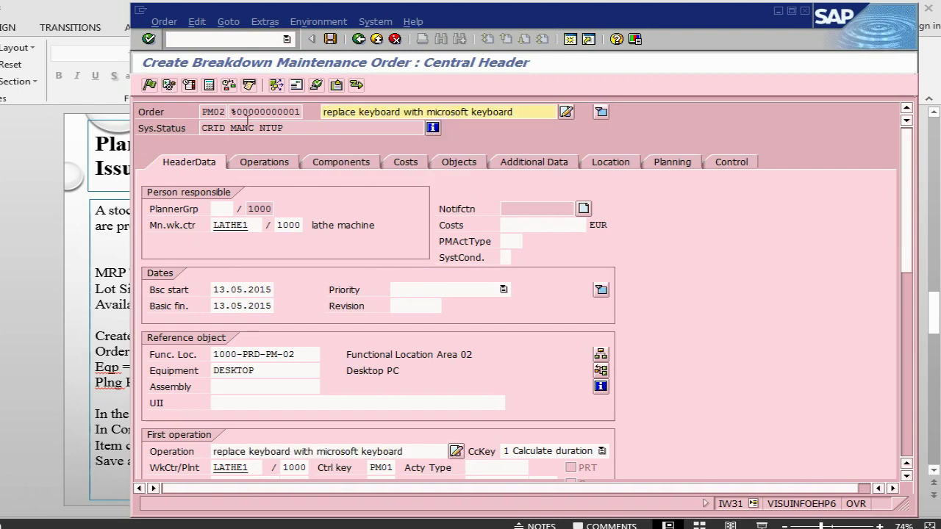
Give operation 0010 work 1, number 1 and duration 1 hour.
{"action": "left_click", "coordinate": [274, 163]}
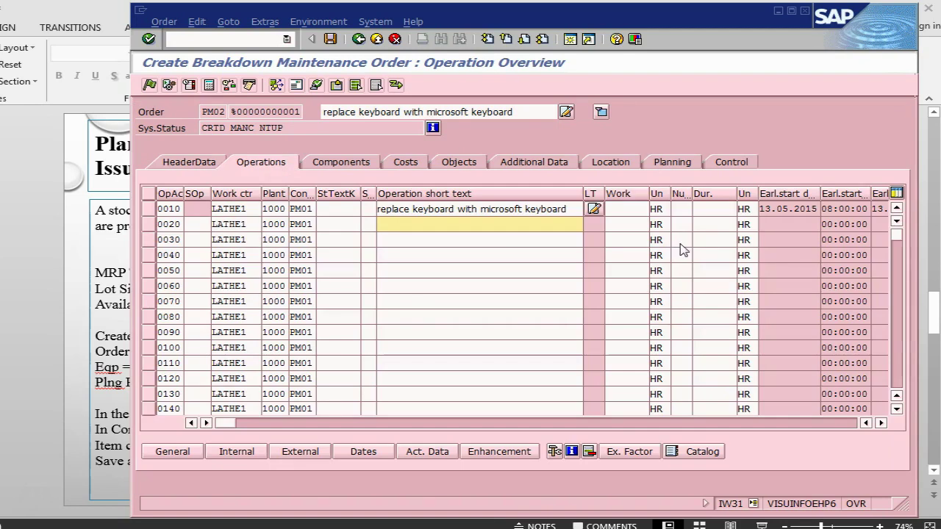
{"action": "left_click", "coordinate": [623, 209]}
{"action": "type", "text": "1"}
{"action": "left_click", "coordinate": [683, 208]}
{"action": "type", "text": "1"}
{"action": "left_click", "coordinate": [706, 208]}
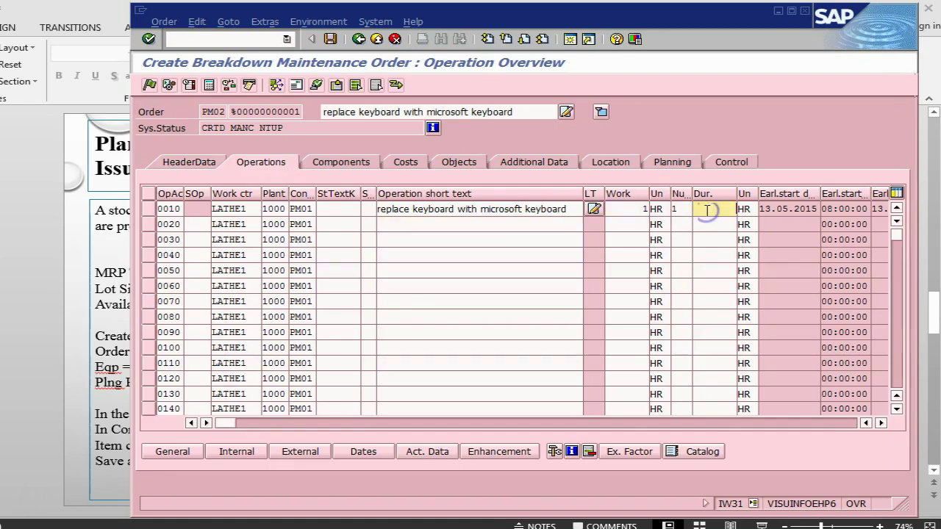
{"action": "type", "text": "1"}
{"action": "key", "text": "Return"}
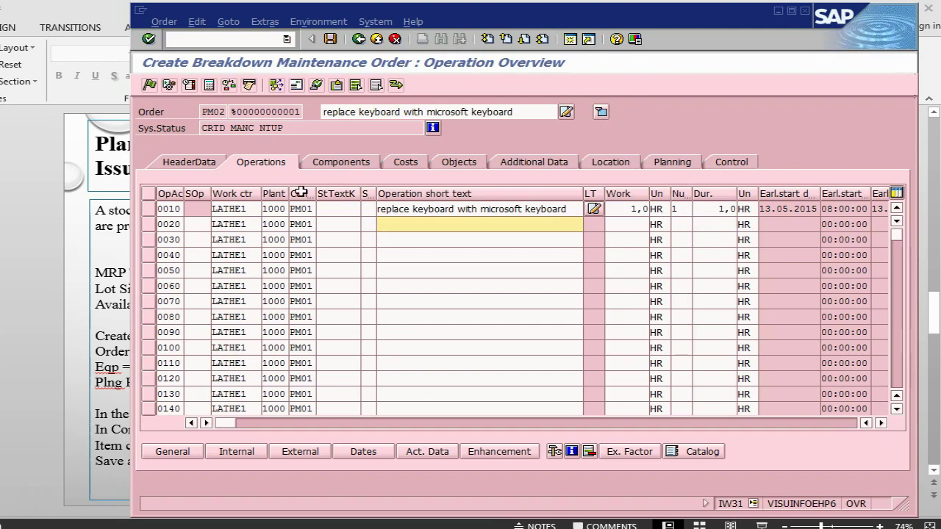
Add component m-keyboard, quantity 1, with item category L (Stock item).
{"action": "left_click", "coordinate": [341, 163]}
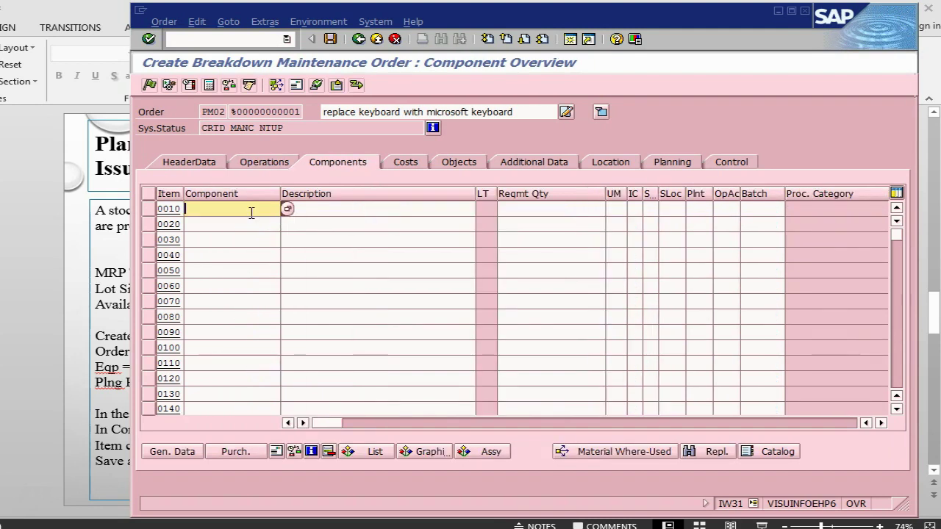
{"action": "type", "text": "m"}
{"action": "left_click", "coordinate": [248, 222]}
{"action": "left_click", "coordinate": [548, 210]}
{"action": "type", "text": "1"}
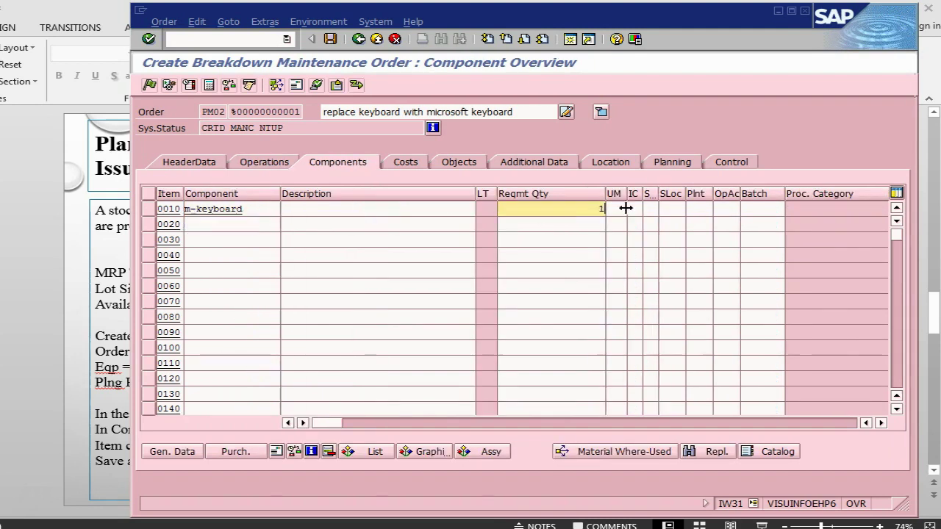
{"action": "left_click", "coordinate": [635, 209]}
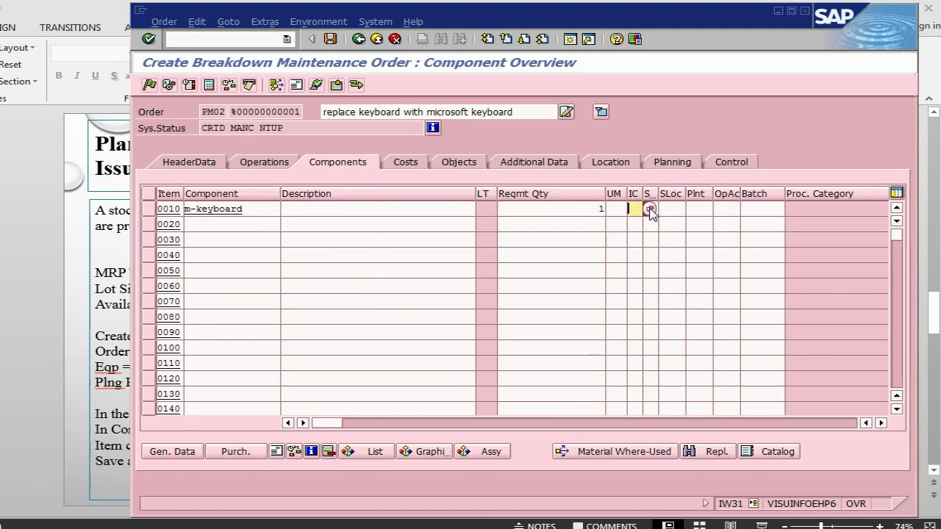
{"action": "left_click", "coordinate": [649, 209]}
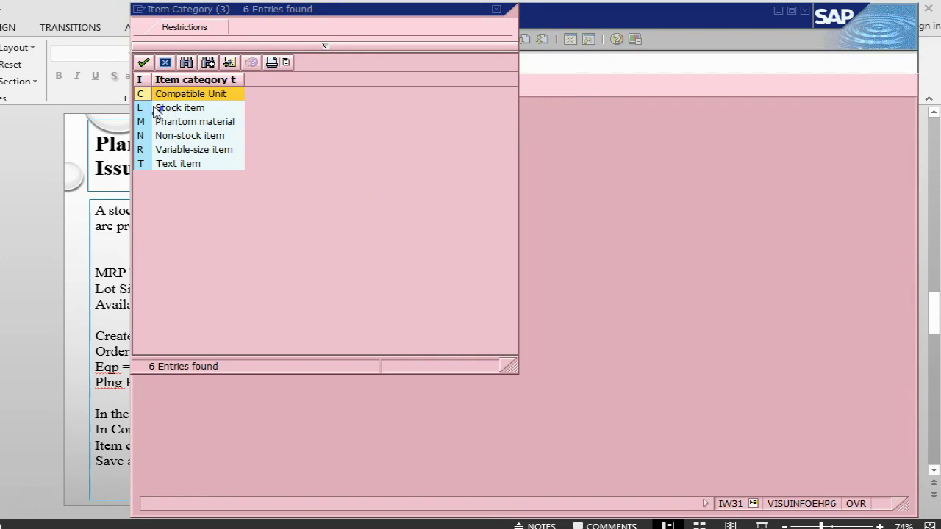
{"action": "left_click", "coordinate": [165, 108]}
{"action": "left_click", "coordinate": [179, 108]}
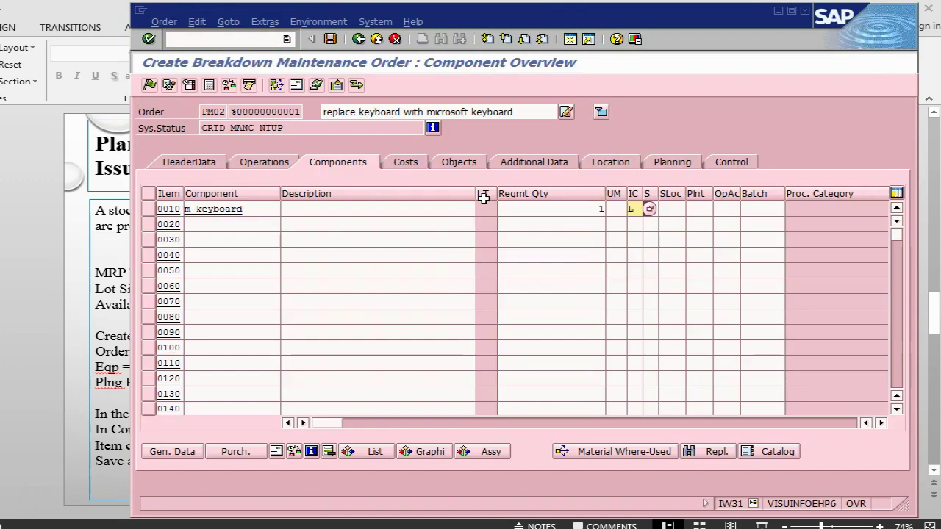
Set the component's storage location 0001 and plant 1000 and validate the row.
{"action": "key", "text": "Tab"}
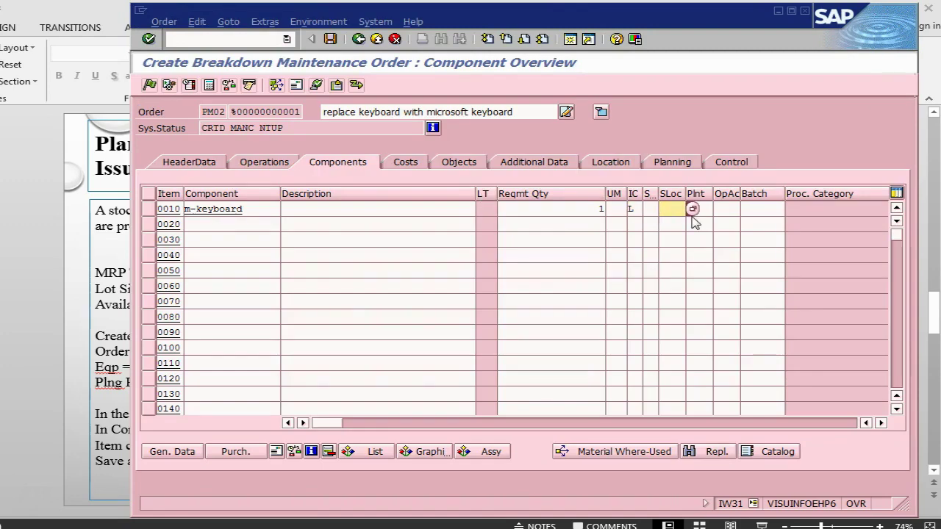
{"action": "type", "text": "0001"}
{"action": "key", "text": "Tab"}
{"action": "type", "text": "100"}
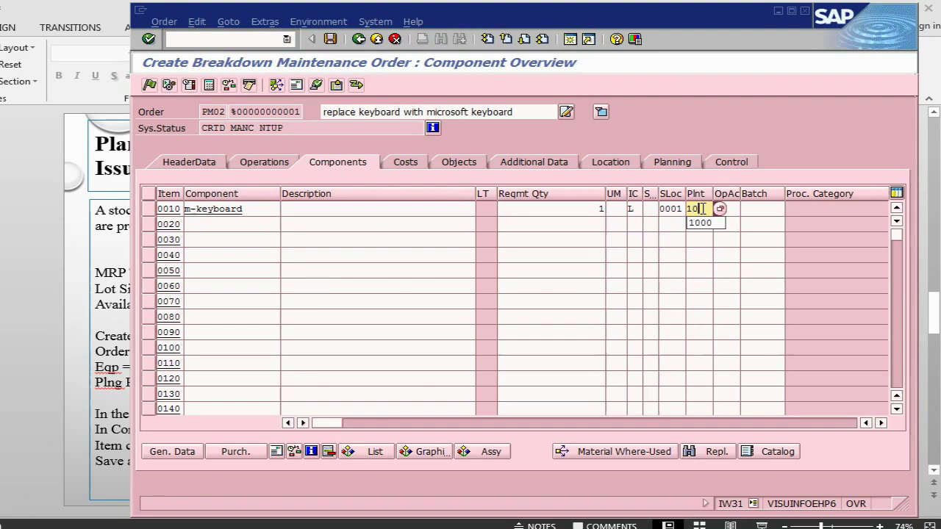
{"action": "key", "text": "Return"}
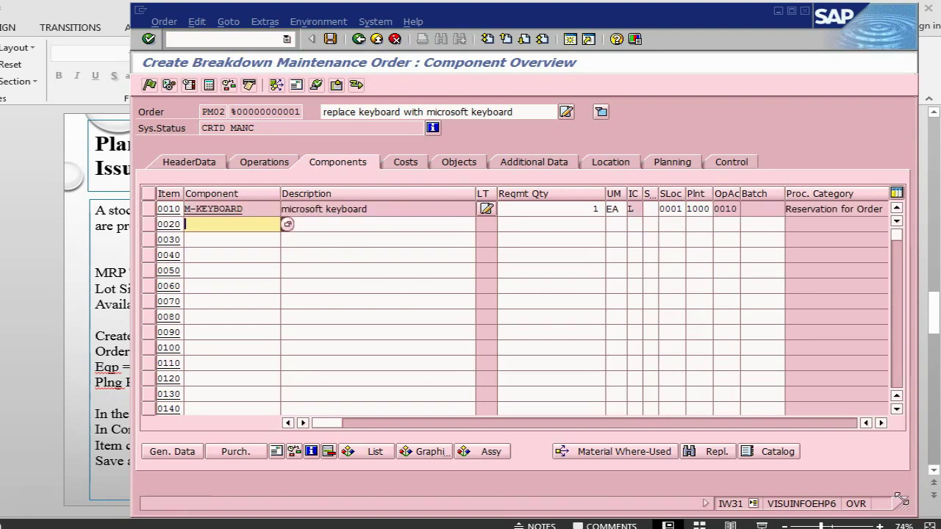
Scroll through the component row to check its reservation for operation 0010.
{"action": "left_click", "coordinate": [881, 423]}
{"action": "left_click", "coordinate": [881, 422]}
{"action": "left_click", "coordinate": [881, 423]}
{"action": "left_click", "coordinate": [881, 423]}
{"action": "left_click", "coordinate": [881, 423]}
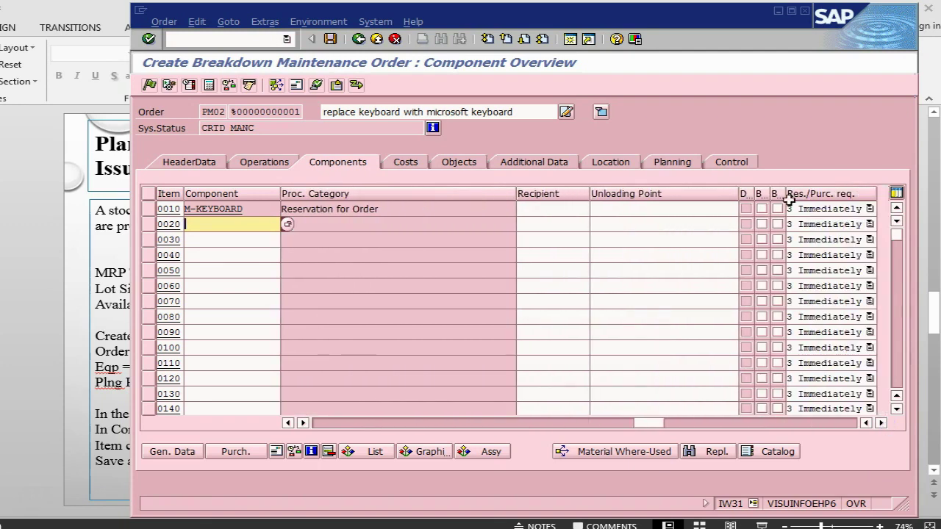
{"action": "left_click", "coordinate": [324, 423]}
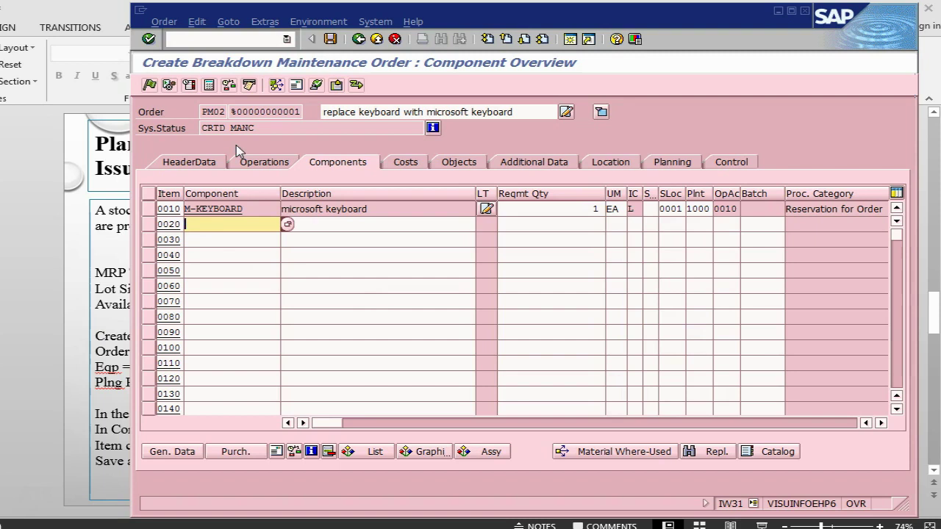
Enter the permit approver under Goto > Permits, set the Release flag and save the order as 820042.
{"action": "left_click", "coordinate": [228, 21]}
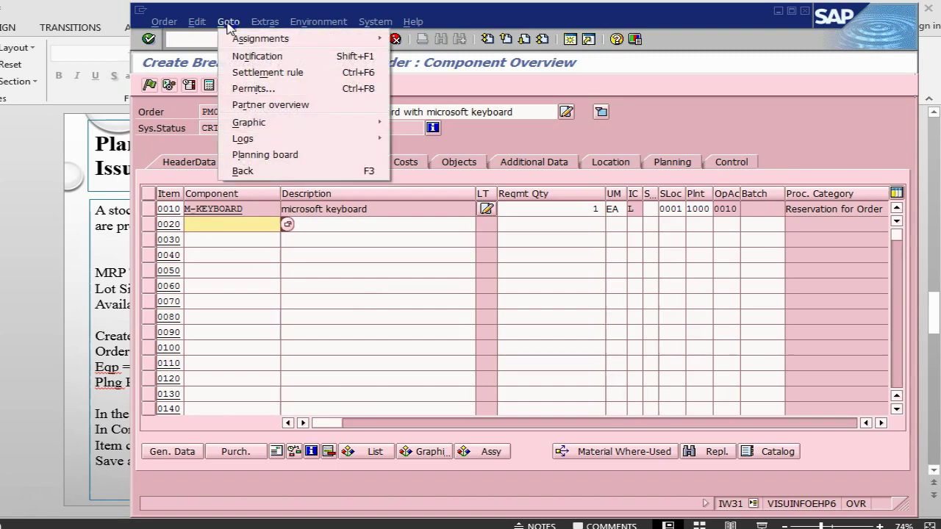
{"action": "left_click", "coordinate": [242, 89]}
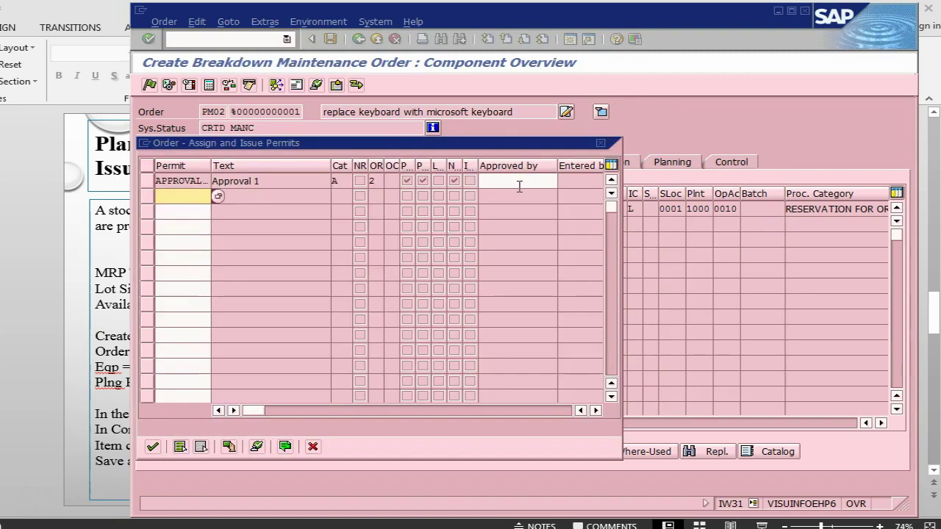
{"action": "left_click", "coordinate": [519, 182]}
{"action": "type", "text": "f"}
{"action": "left_click", "coordinate": [519, 196]}
{"action": "left_click", "coordinate": [152, 446]}
{"action": "left_click", "coordinate": [151, 86]}
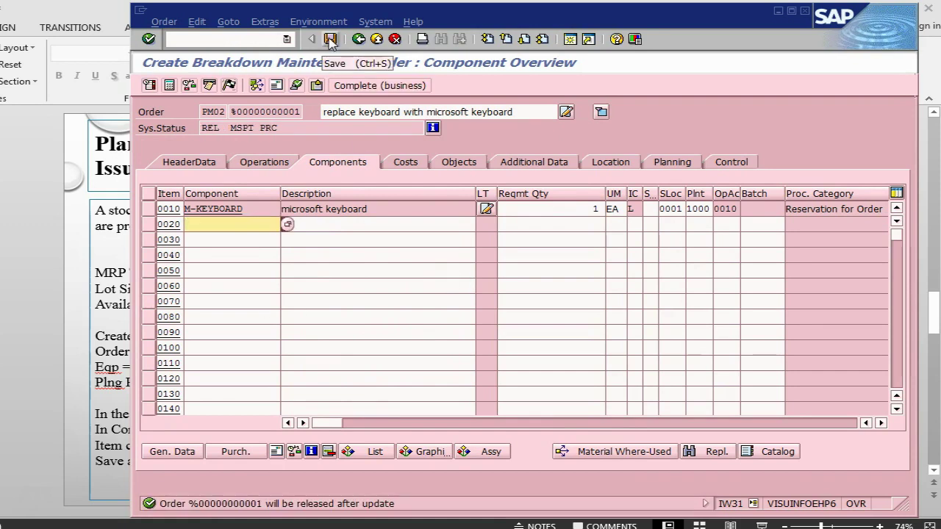
{"action": "left_click", "coordinate": [330, 39]}
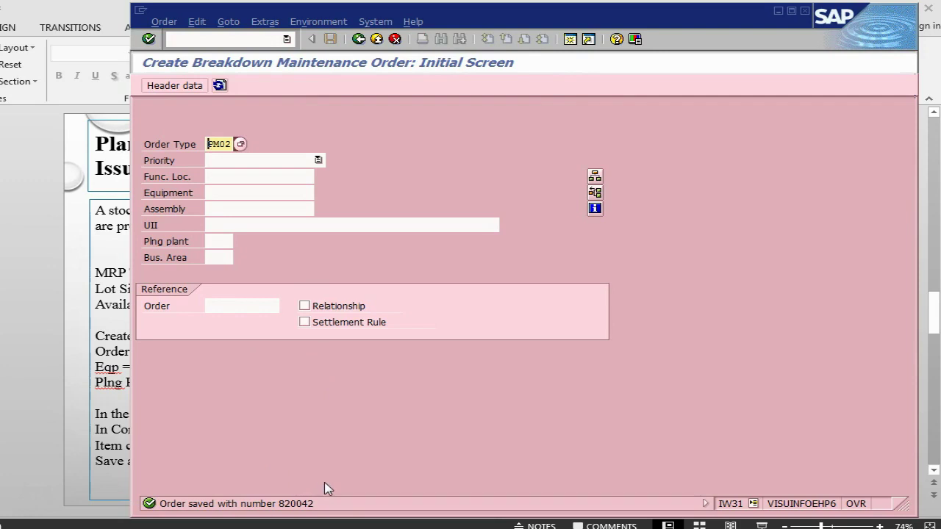
Correct the slide's order number from 820041 to 820042 and advance to the PR & PO slide.
{"action": "key", "text": "alt+Tab"}
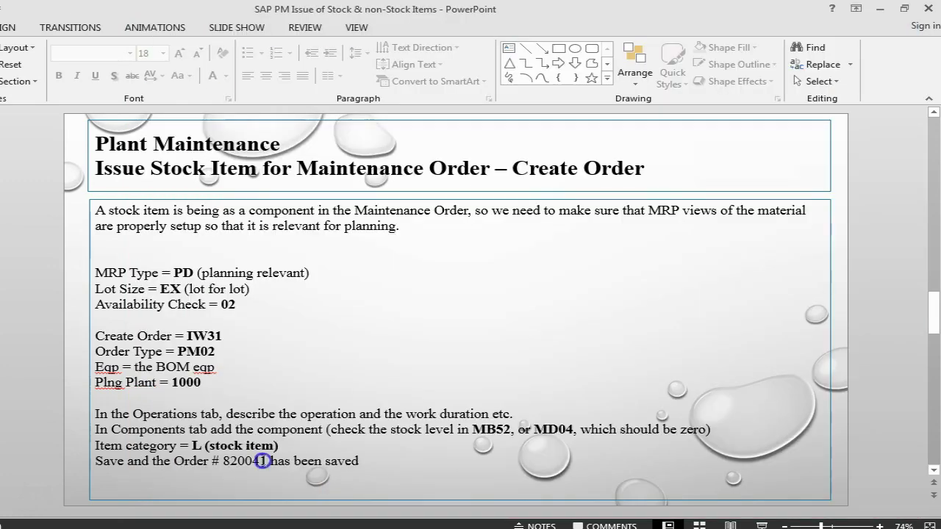
{"action": "left_click", "coordinate": [259, 461]}
{"action": "key", "text": "Delete"}
{"action": "type", "text": "2"}
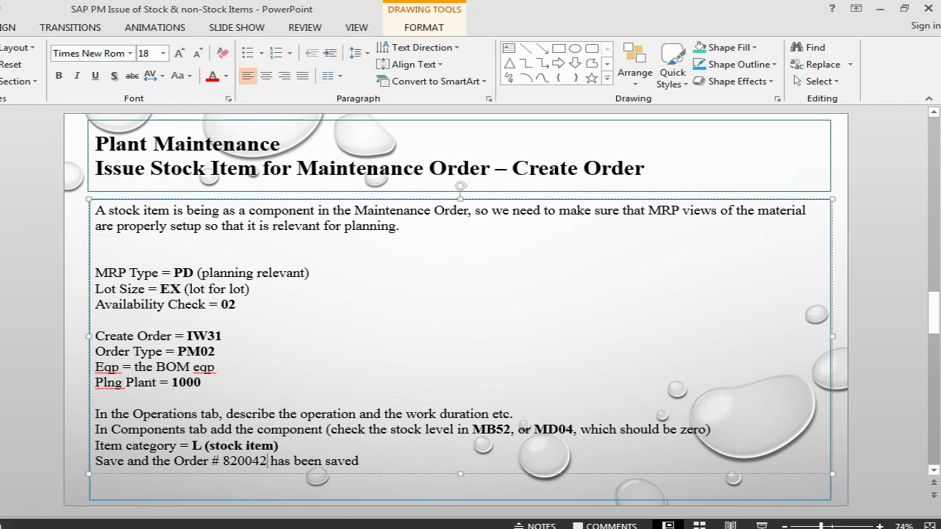
{"action": "scroll", "coordinate": [267, 461], "scroll_direction": "down", "scroll_amount": 3}
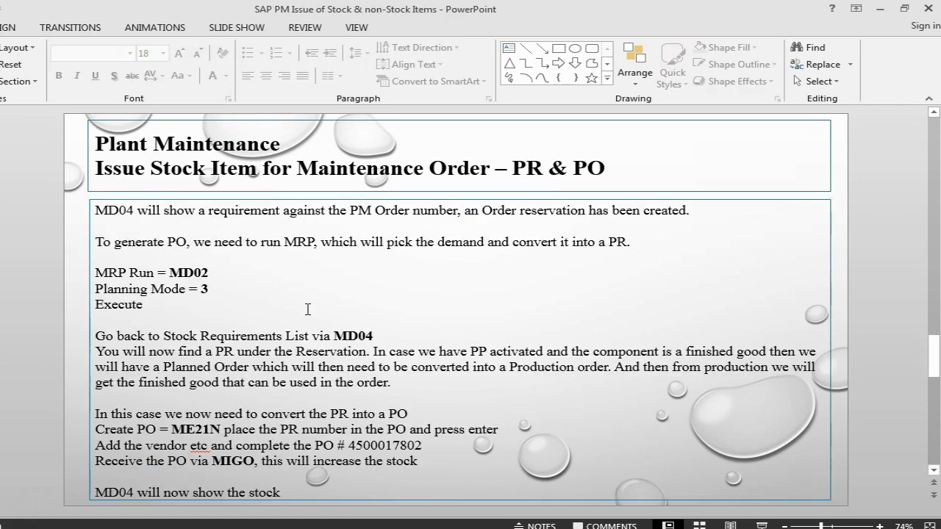
Display saved order 820042 in SAP, then return to the slides.
{"action": "key", "text": "alt+Tab"}
{"action": "left_click", "coordinate": [200, 39]}
{"action": "left_click", "coordinate": [163, 21]}
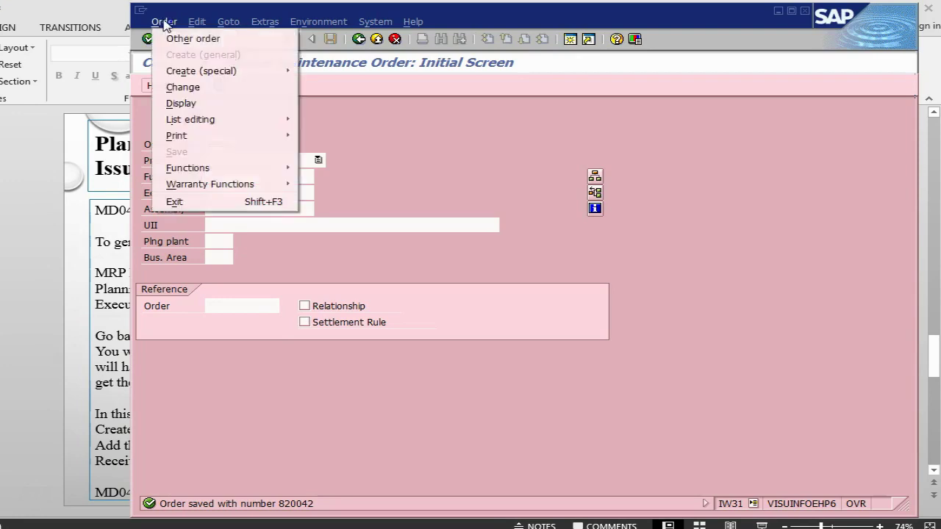
{"action": "left_click", "coordinate": [177, 102]}
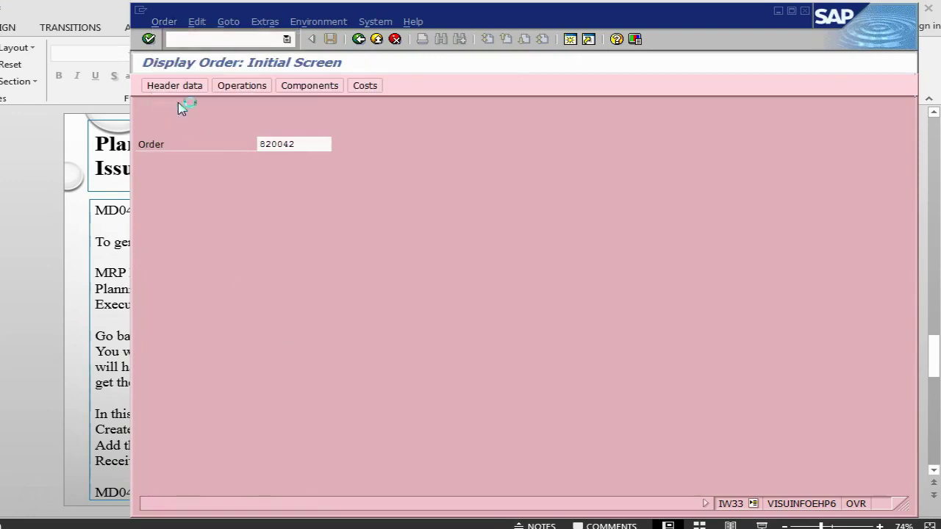
{"action": "key", "text": "alt+Tab"}
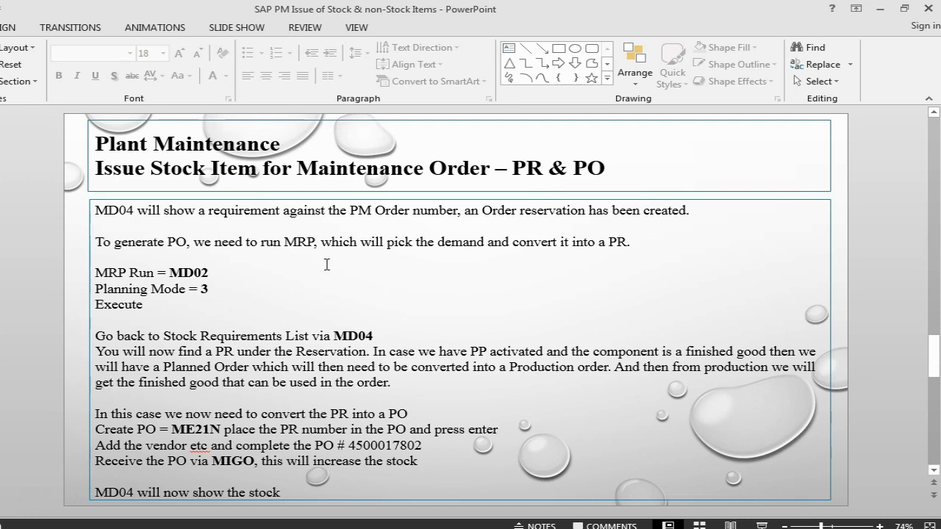
Add 'PM Order → Reservation → P.R → PO' to the slide text and bold the leading MD04.
{"action": "left_click", "coordinate": [171, 229]}
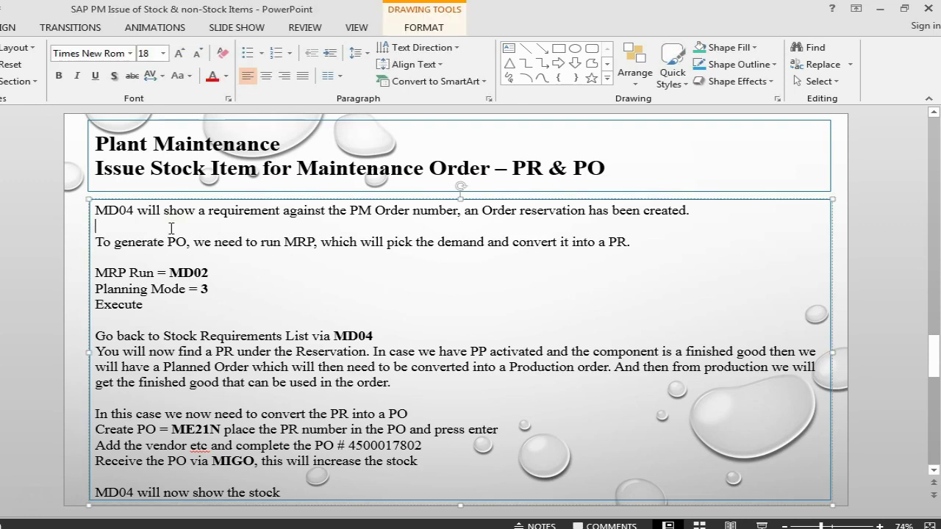
{"action": "type", "text": "Ressrv"}
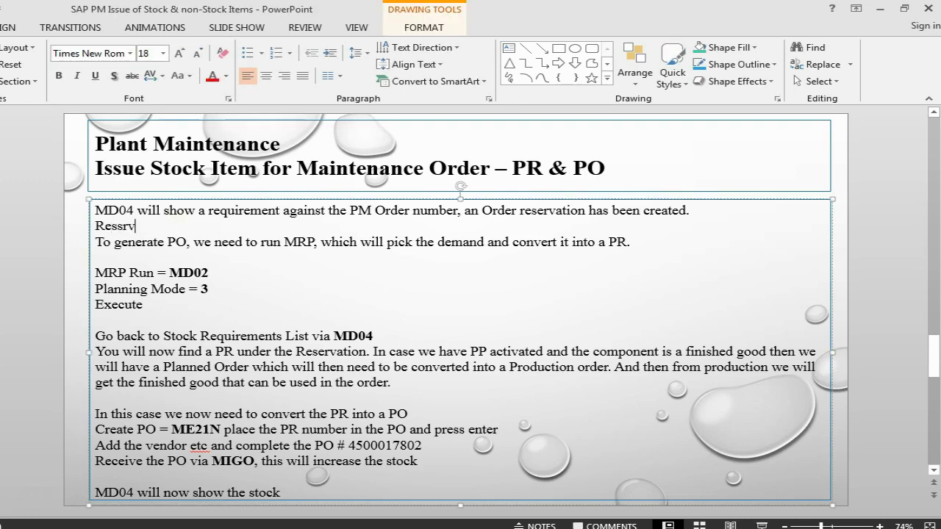
{"action": "key", "text": "BackSpace"}
{"action": "key", "text": "BackSpace"}
{"action": "key", "text": "BackSpace"}
{"action": "key", "text": "BackSpace"}
{"action": "key", "text": "BackSpace"}
{"action": "type", "text": "PM Orde"}
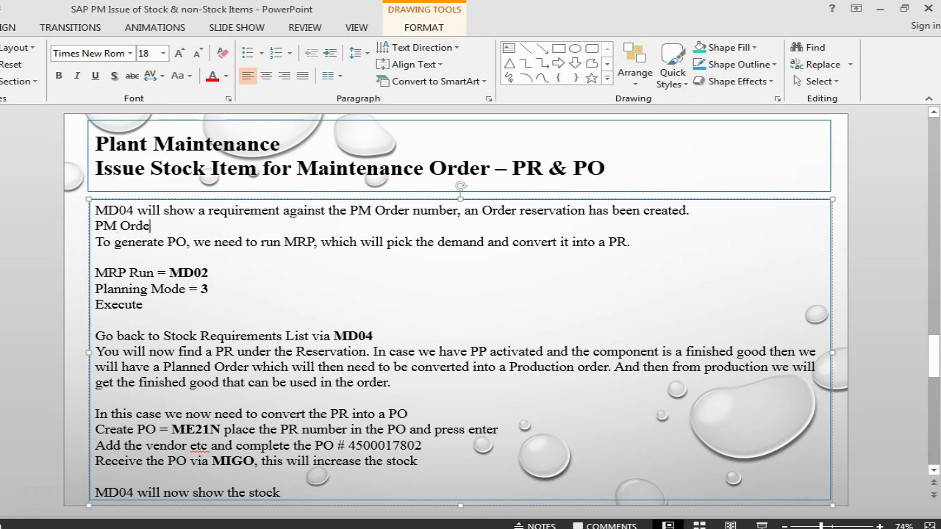
{"action": "type", "text": "r --> "}
{"action": "type", "text": "Reservat"}
{"action": "type", "text": "ion "}
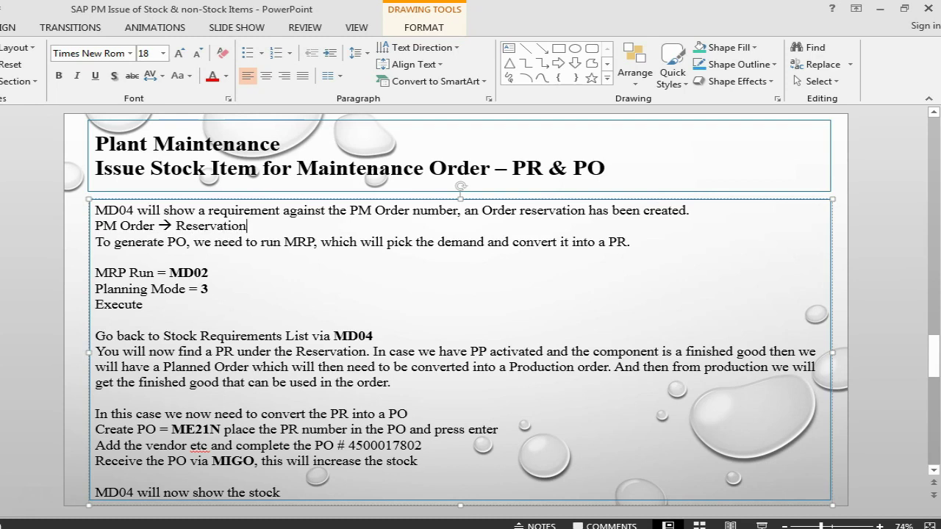
{"action": "type", "text": "--> "}
{"action": "type", "text": "P"}
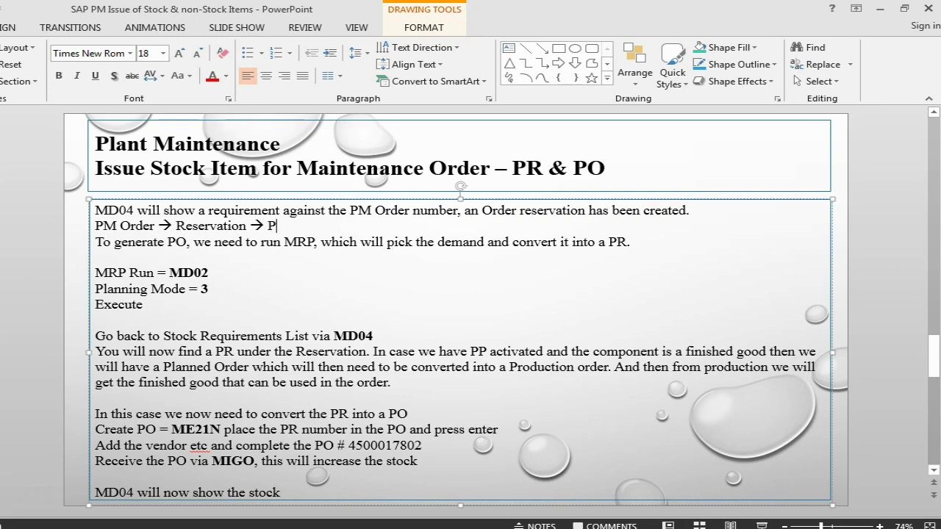
{"action": "type", "text": ".R"}
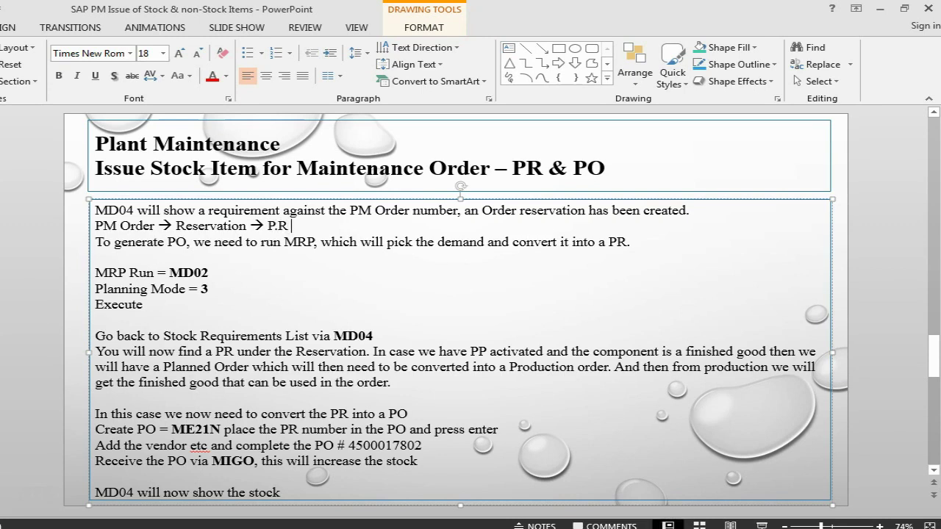
{"action": "type", "text": " --> PO"}
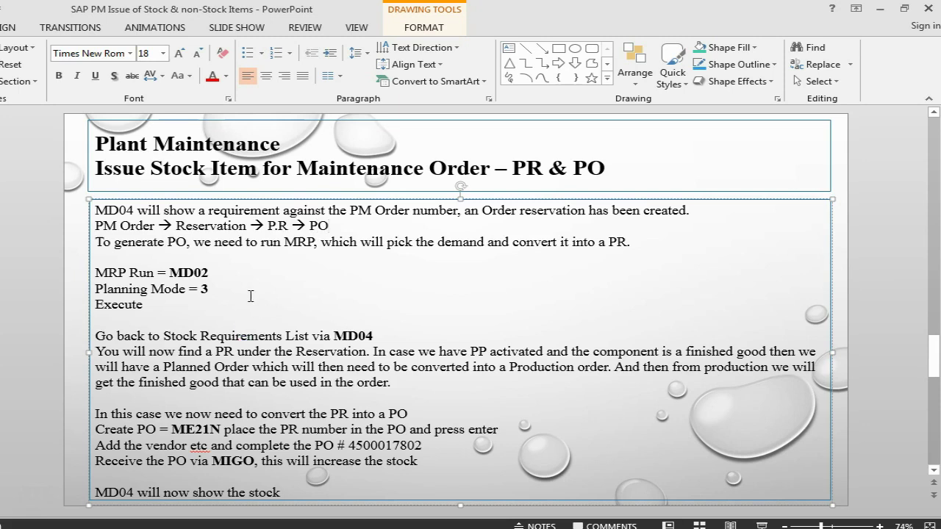
{"action": "left_click_drag", "start_coordinate": [133, 209], "coordinate": [91, 209]}
{"action": "left_click", "coordinate": [59, 76]}
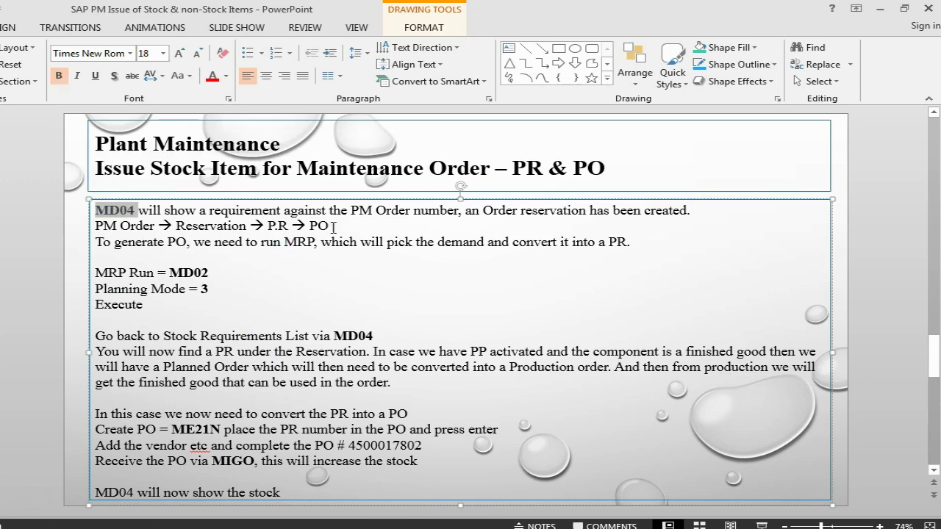
Open the general data of order 820042's M-KEYBOARD component to read reservation 73268.
{"action": "key", "text": "alt+Tab"}
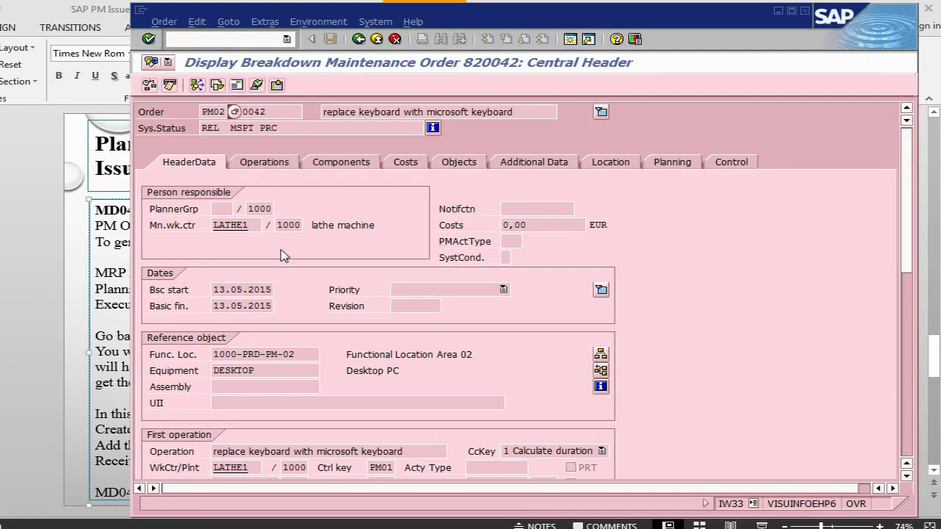
{"action": "left_click", "coordinate": [338, 165]}
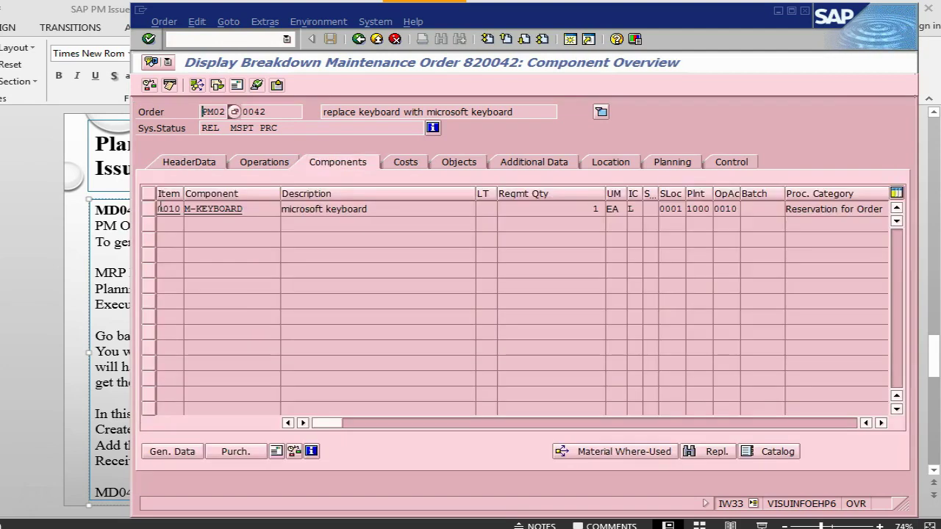
{"action": "left_click", "coordinate": [147, 211]}
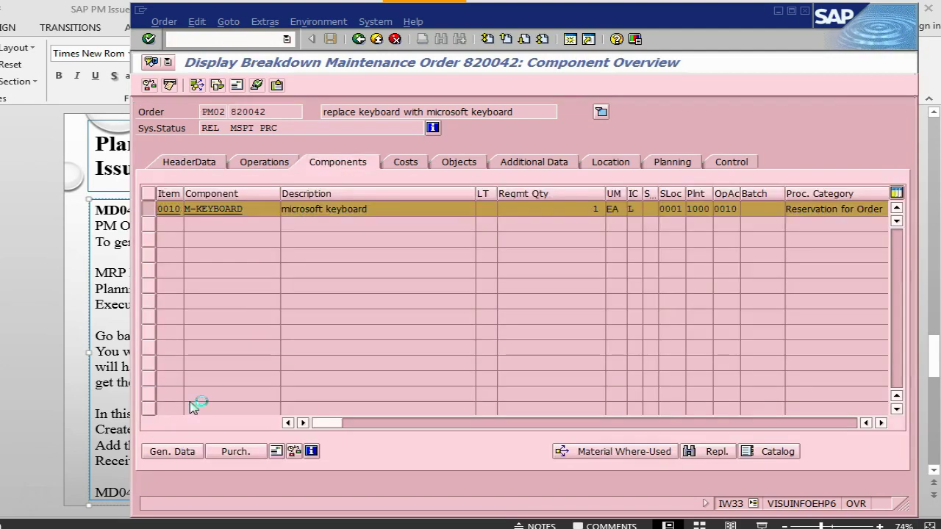
{"action": "left_click", "coordinate": [172, 451]}
{"action": "left_click", "coordinate": [272, 305]}
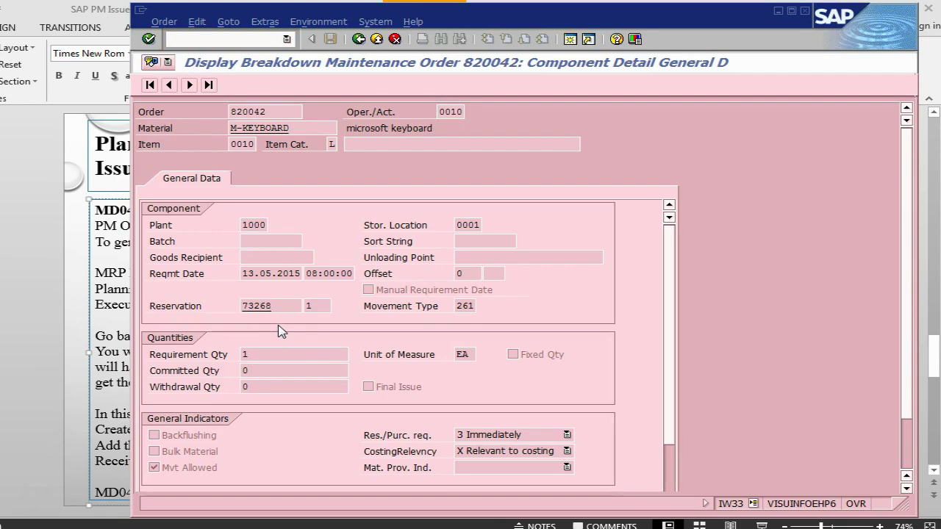
{"action": "key", "text": "alt+Tab"}
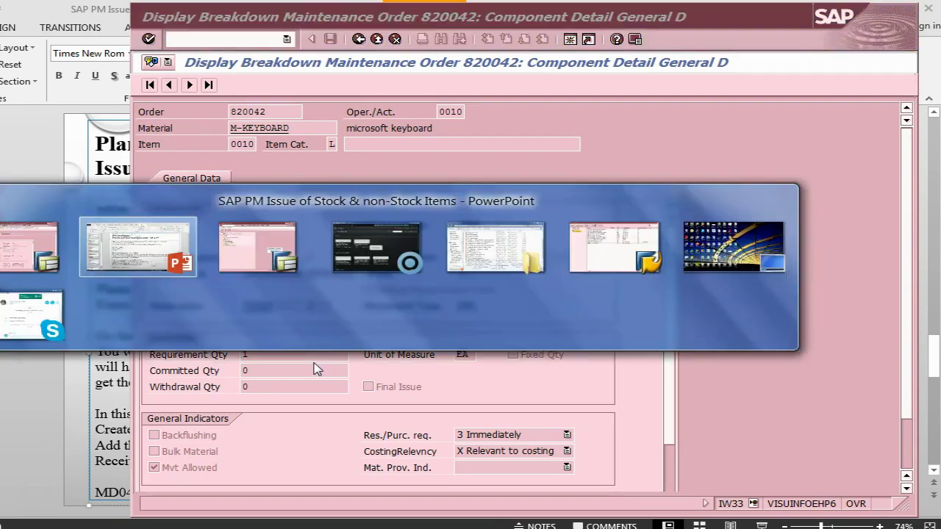
Run MB52 for M-KEYBOARD in plant 1000, showing 0 unrestricted stock.
{"action": "key", "text": "alt+Tab"}
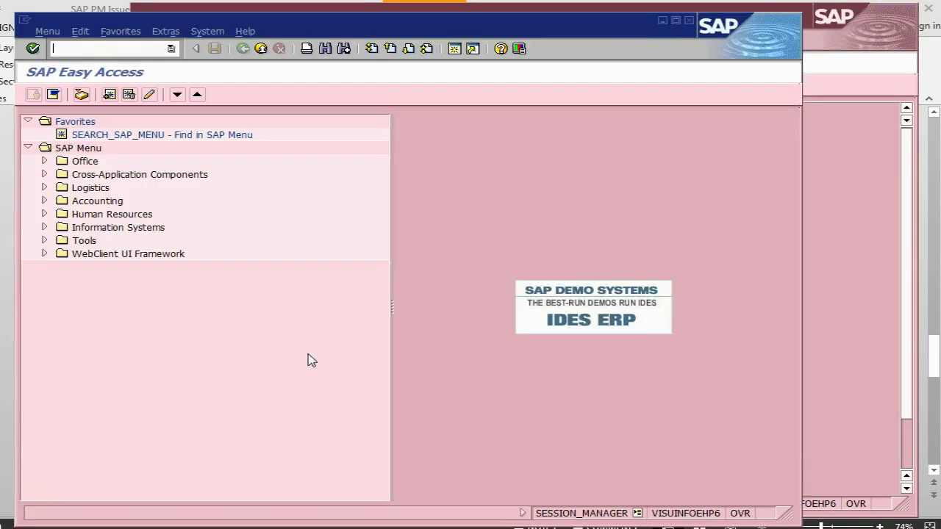
{"action": "left_click", "coordinate": [127, 46]}
{"action": "type", "text": "/nmb52"}
{"action": "key", "text": "Return"}
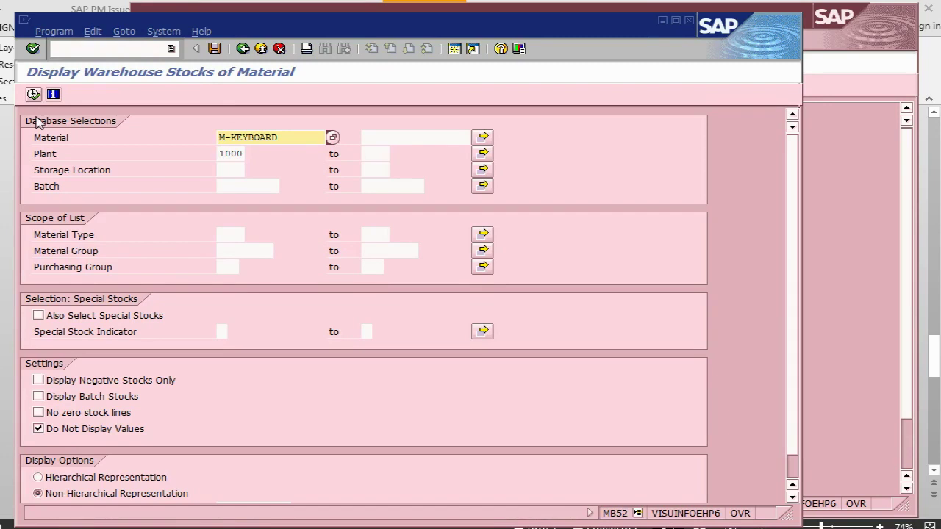
{"action": "left_click", "coordinate": [33, 93]}
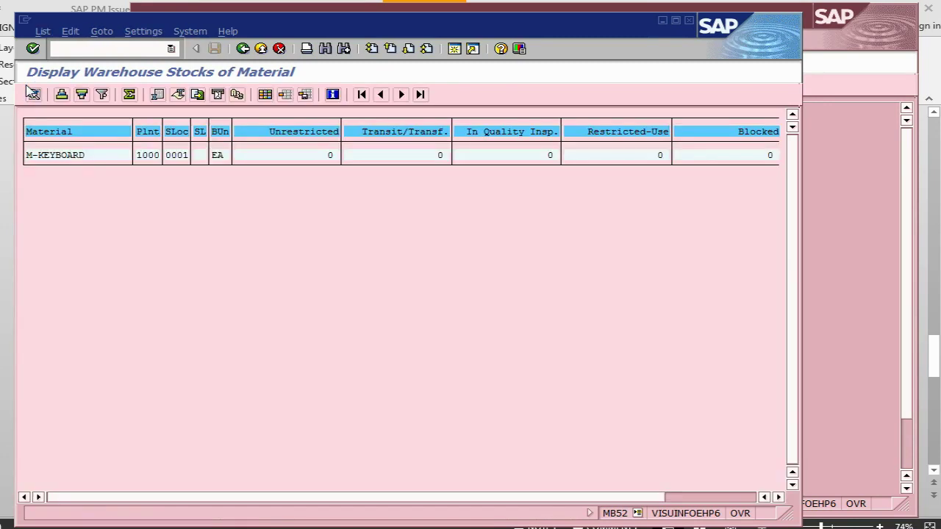
{"action": "left_click", "coordinate": [92, 48]}
Open MD04 for M-KEYBOARD and point out zero stock and order 820042's reservation.
{"action": "type", "text": "/nmd04"}
{"action": "key", "text": "Return"}
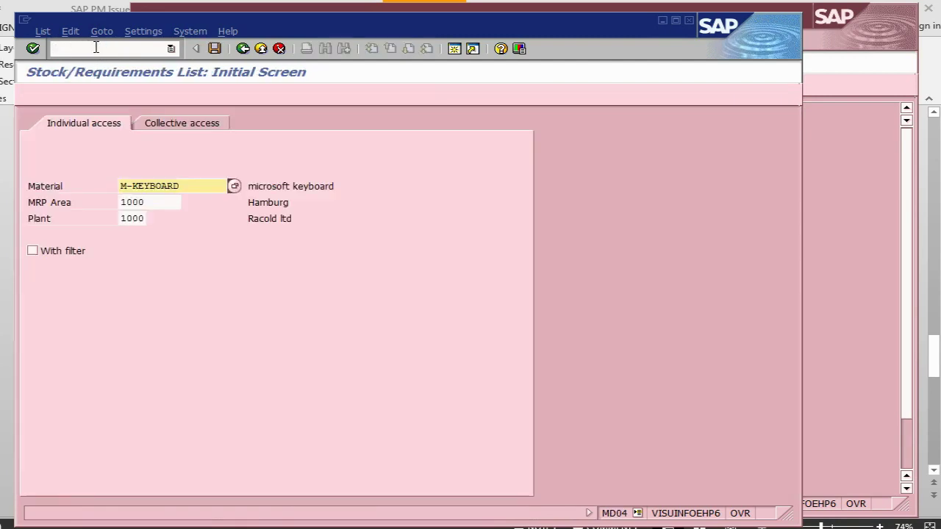
{"action": "key", "text": "Return"}
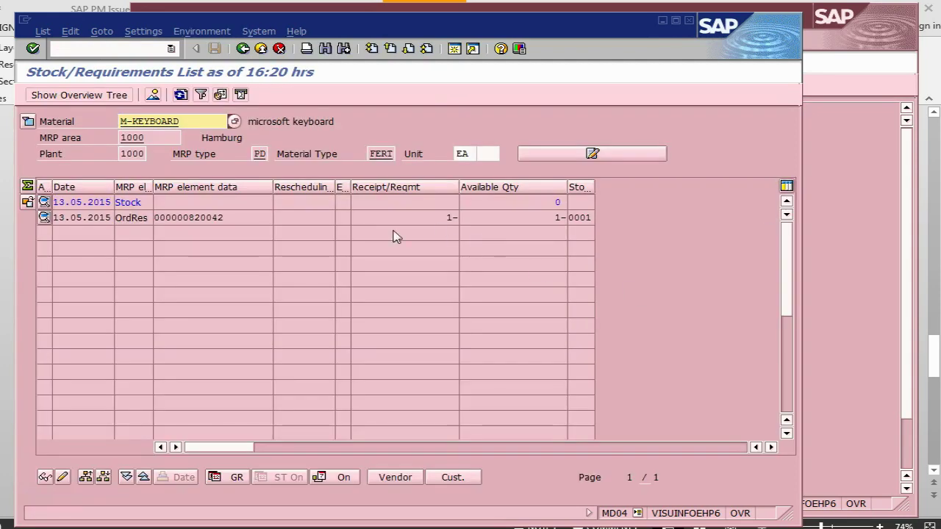
{"action": "left_click", "coordinate": [520, 203]}
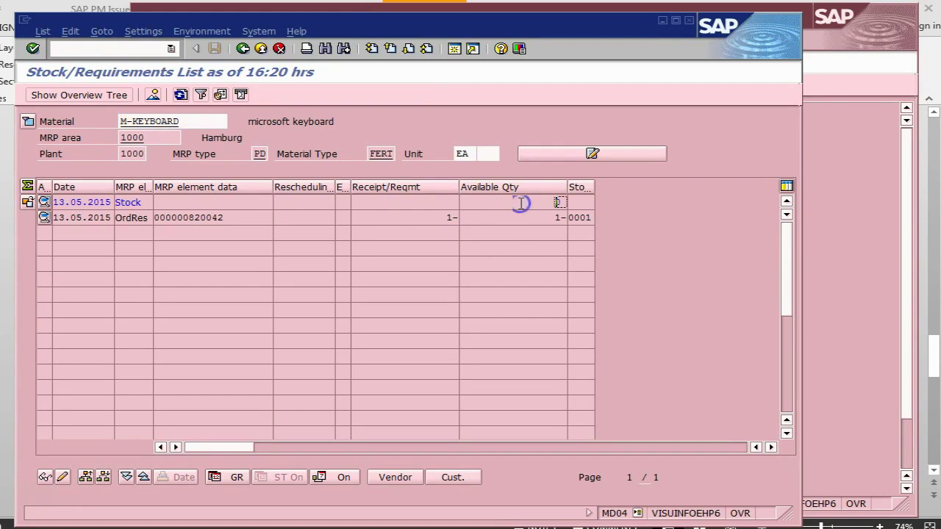
{"action": "left_click", "coordinate": [240, 217]}
{"action": "key", "text": "alt+Tab"}
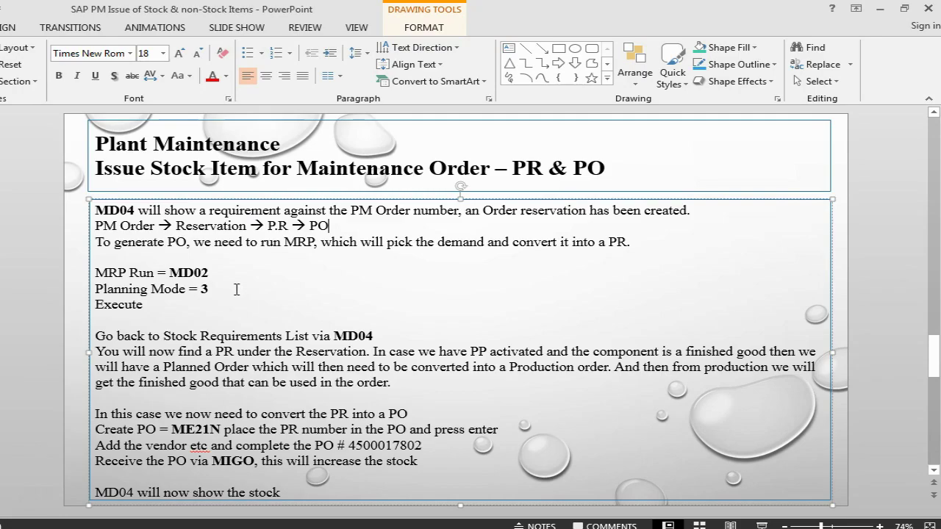
{"action": "left_click_drag", "start_coordinate": [219, 274], "coordinate": [183, 278]}
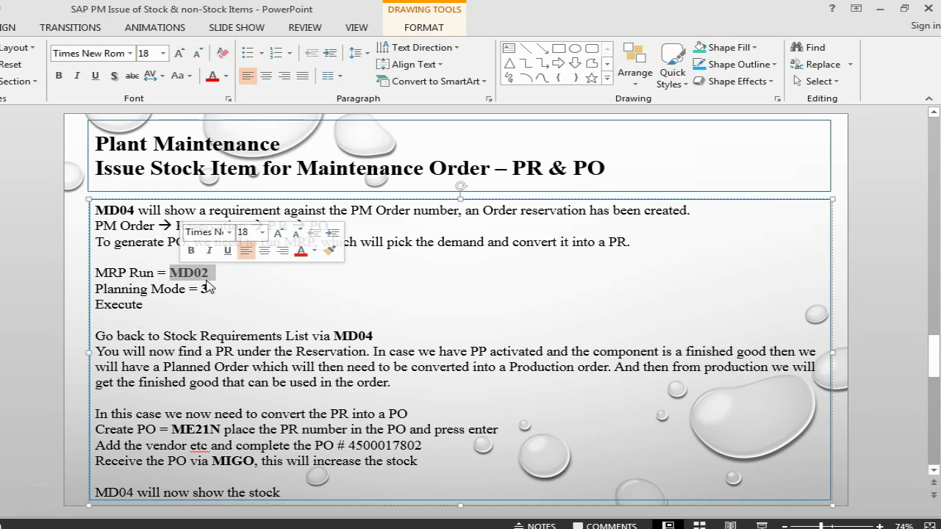
{"action": "key", "text": "alt+Tab"}
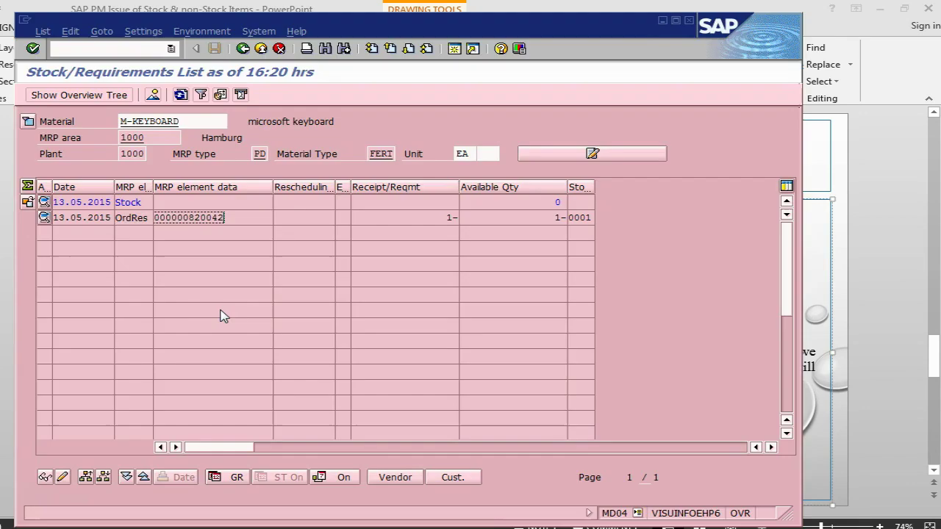
Open the MD02 single-item MRP run for M-KEYBOARD with planning mode 3.
{"action": "type", "text": "/nmd02"}
{"action": "key", "text": "Return"}
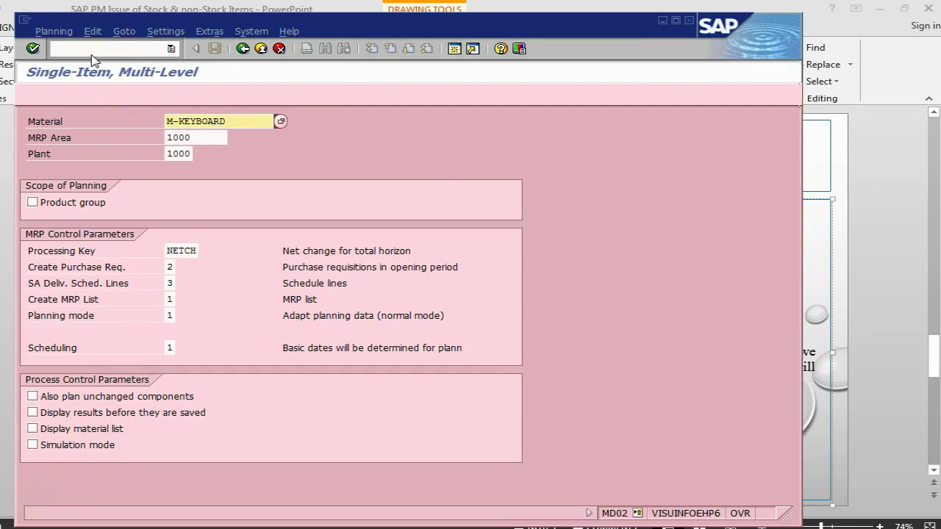
{"action": "left_click", "coordinate": [169, 315]}
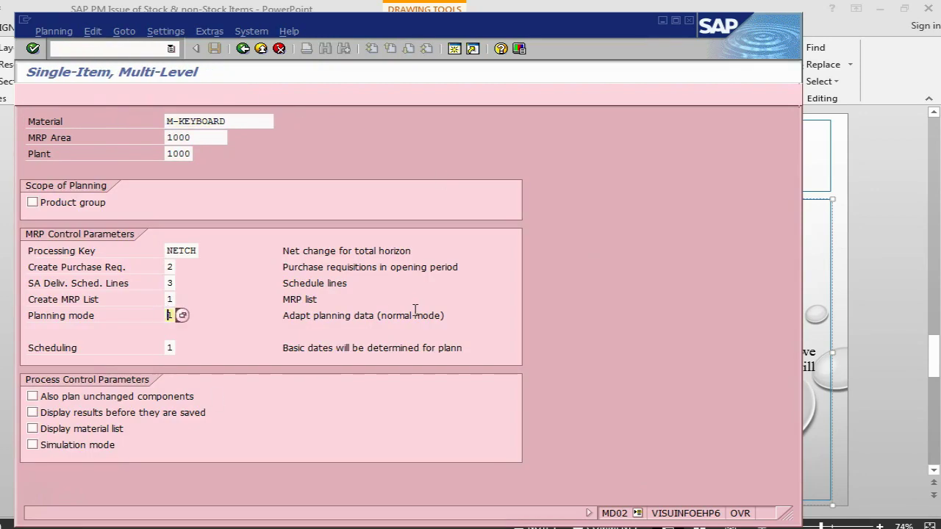
{"action": "type", "text": "3"}
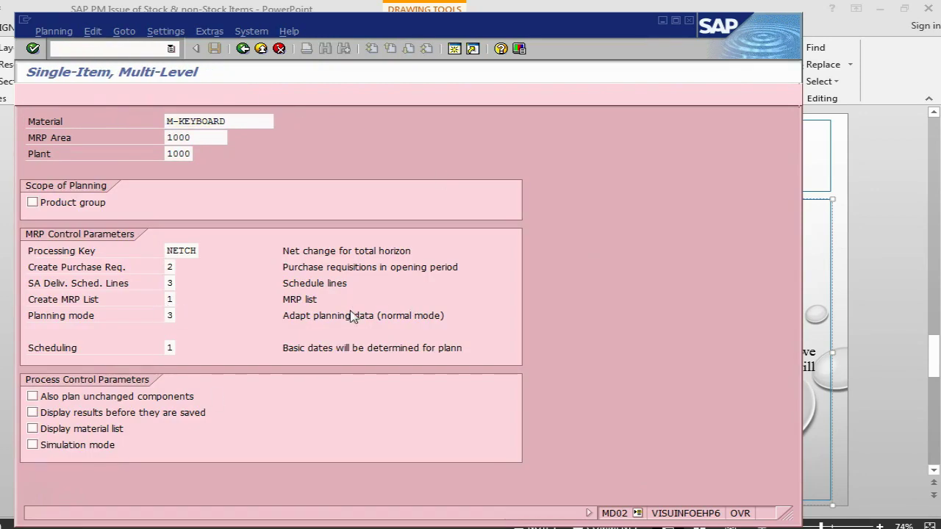
{"action": "key", "text": "Return"}
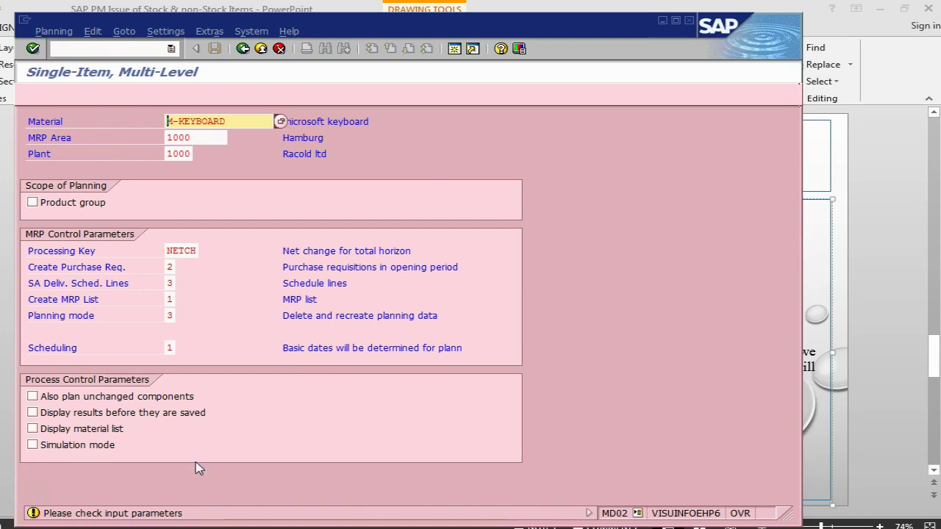
Run the planning and highlight the result of 1 purchase requisition created.
{"action": "key", "text": "Return"}
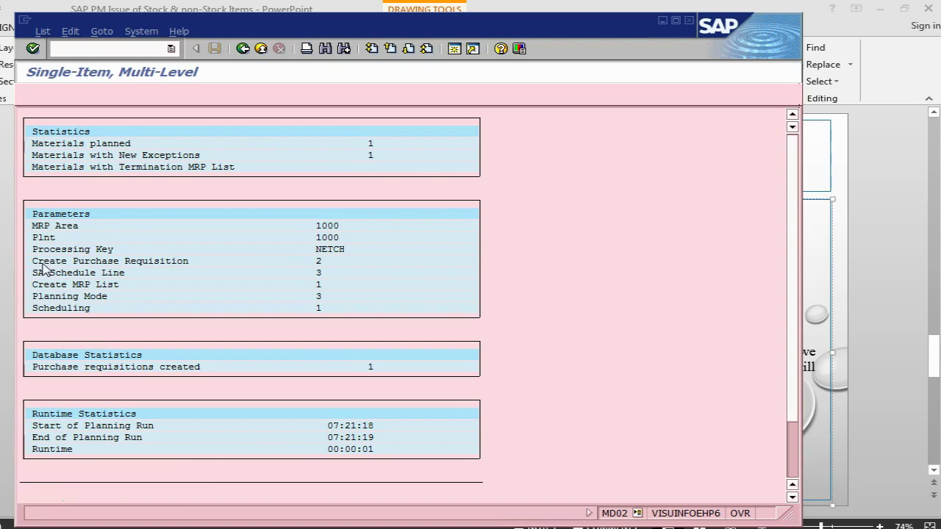
{"action": "left_click_drag", "start_coordinate": [38, 263], "coordinate": [154, 262]}
{"action": "left_click", "coordinate": [617, 409]}
{"action": "left_click_drag", "start_coordinate": [38, 370], "coordinate": [379, 377]}
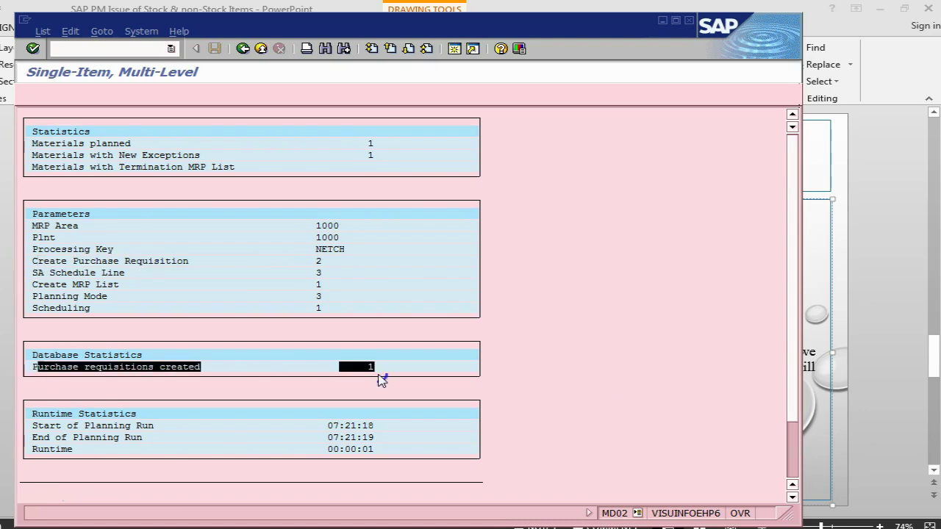
{"action": "key", "text": "ctrl+c"}
Reopen MD04 for M-KEYBOARD, point out the new purchase requisition for 1, and return to the slides.
{"action": "left_click", "coordinate": [114, 48]}
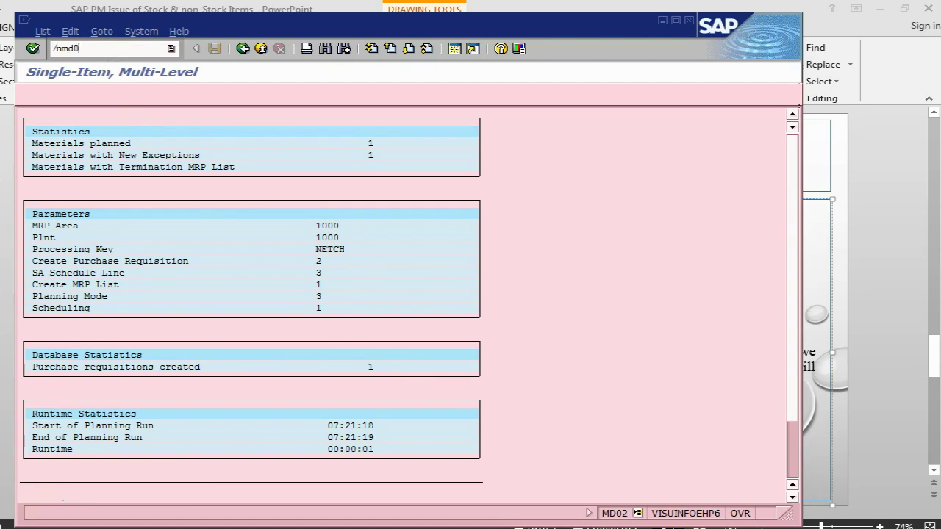
{"action": "type", "text": "/nmd04"}
{"action": "key", "text": "Return"}
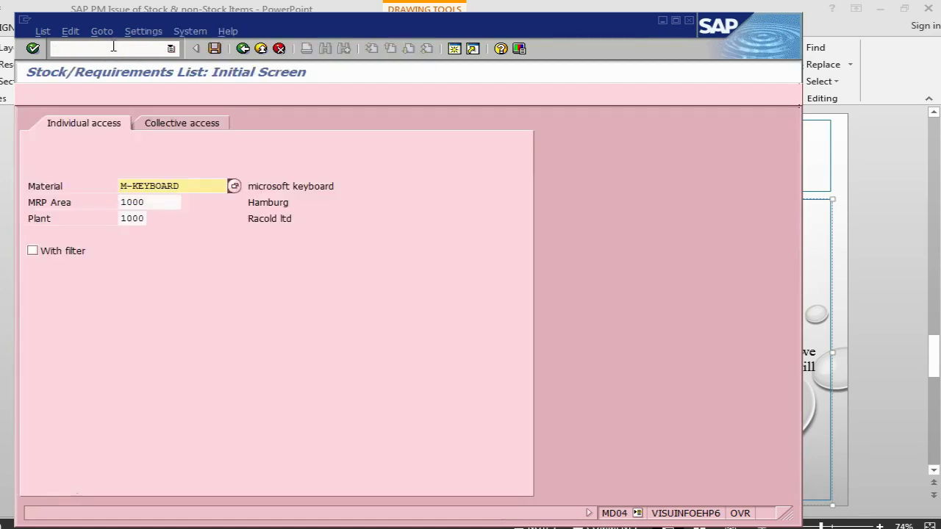
{"action": "key", "text": "Return"}
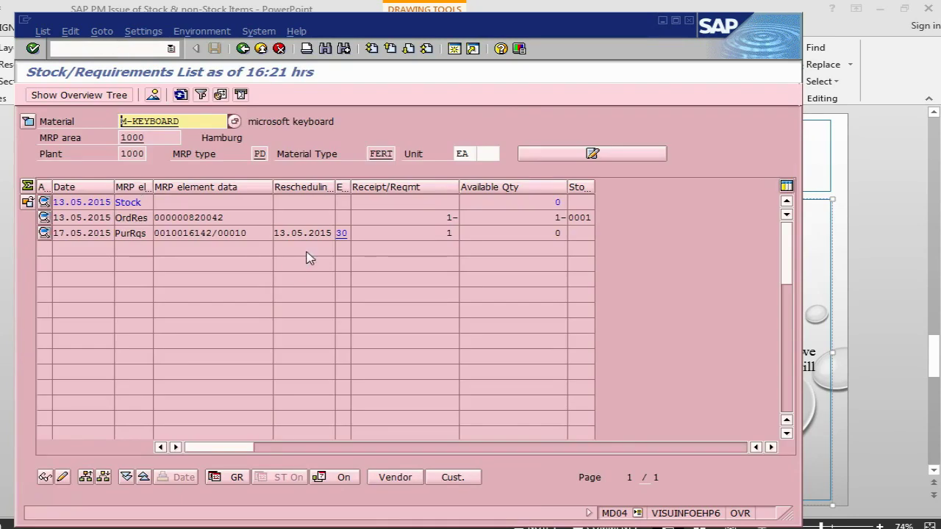
{"action": "left_click", "coordinate": [212, 233]}
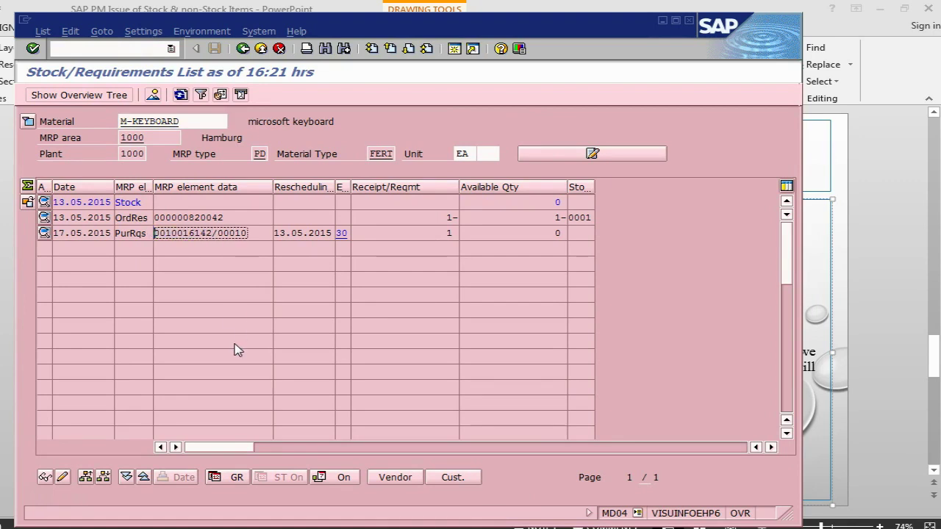
{"action": "key", "text": "alt+Tab"}
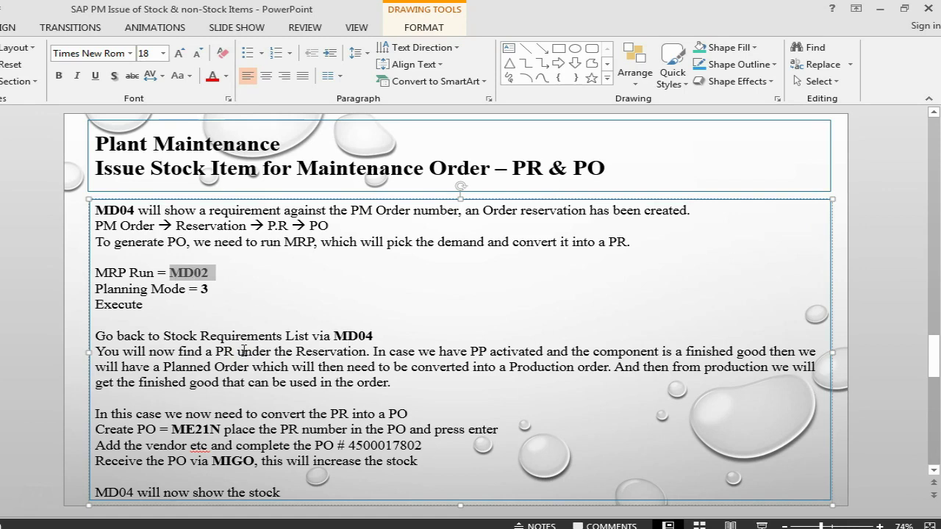
Highlight 'PR under the Reservation' and 'ME21N' on the slide, then return to SAP.
{"action": "left_click_drag", "start_coordinate": [217, 351], "coordinate": [366, 351]}
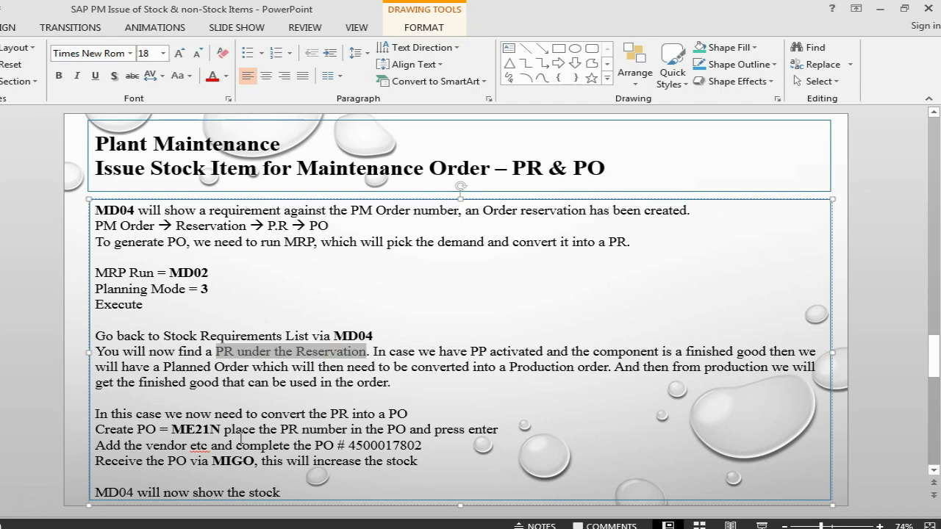
{"action": "left_click_drag", "start_coordinate": [174, 429], "coordinate": [219, 427]}
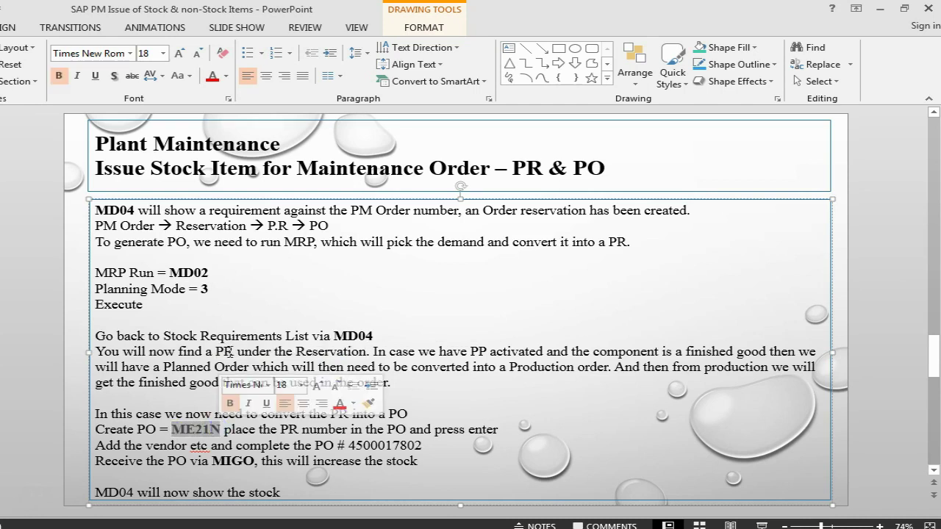
{"action": "key", "text": "alt+Tab"}
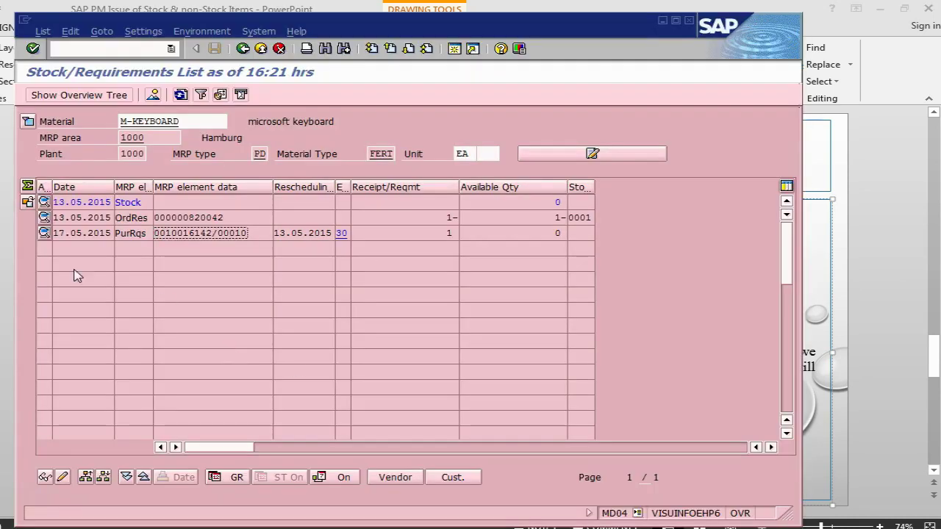
Convert the requisition into a purchase order with purchasing org 1000, adopting the M-KEYBOARD item.
{"action": "left_click", "coordinate": [42, 233]}
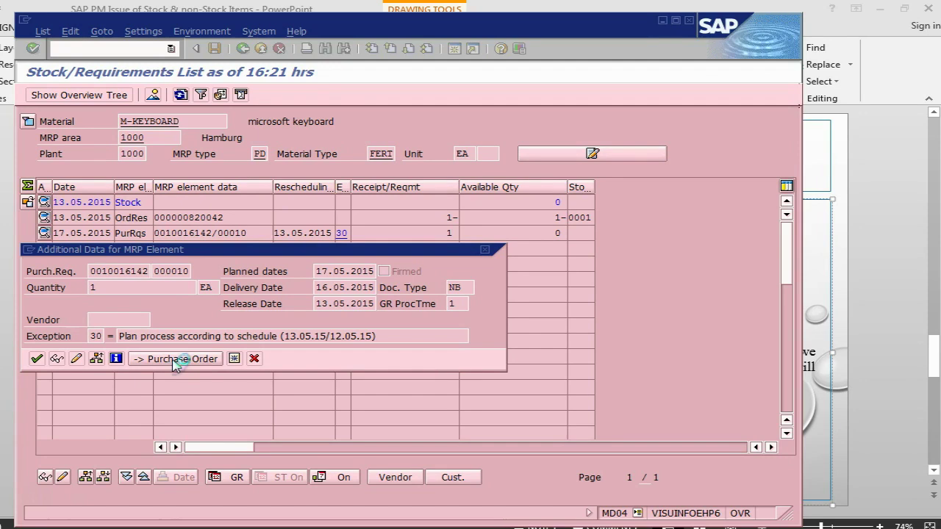
{"action": "left_click", "coordinate": [176, 359]}
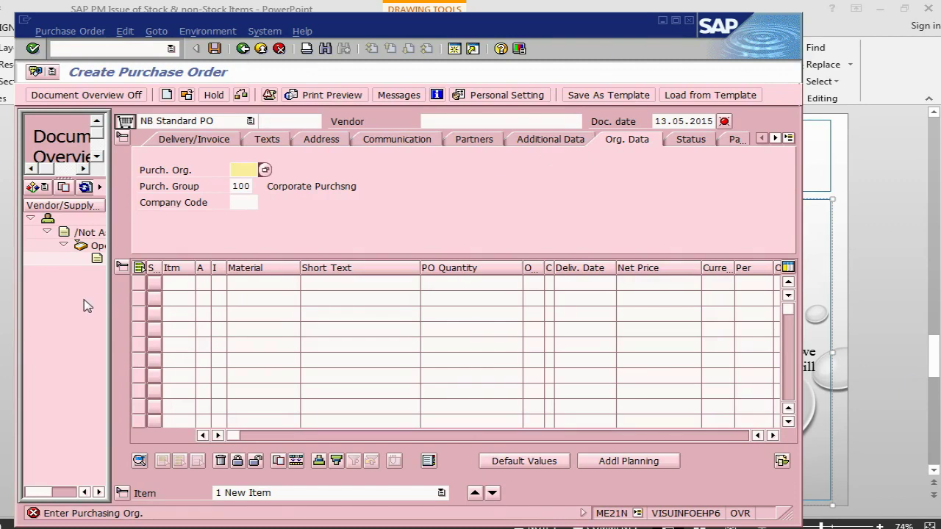
{"action": "left_click_drag", "start_coordinate": [107, 297], "coordinate": [161, 302]}
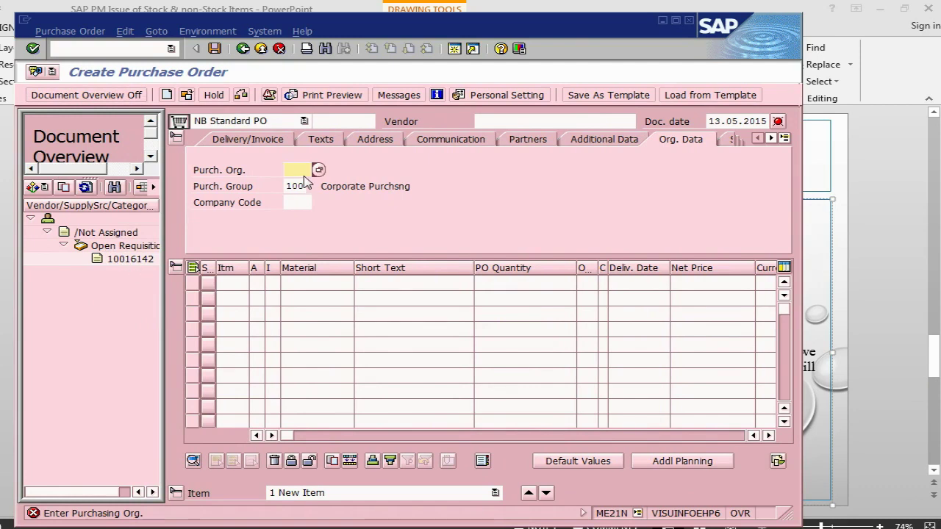
{"action": "type", "text": "1000"}
{"action": "left_click", "coordinate": [132, 260]}
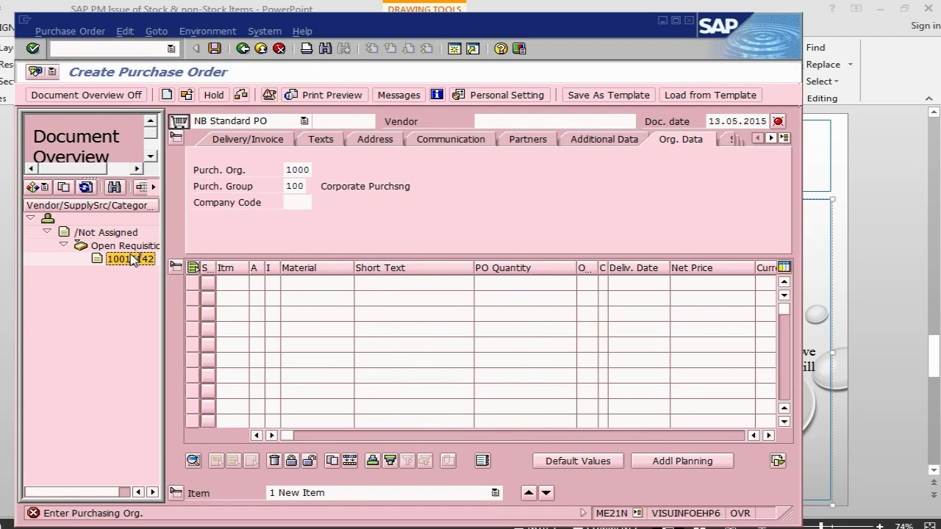
{"action": "left_click_drag", "start_coordinate": [131, 263], "coordinate": [180, 125]}
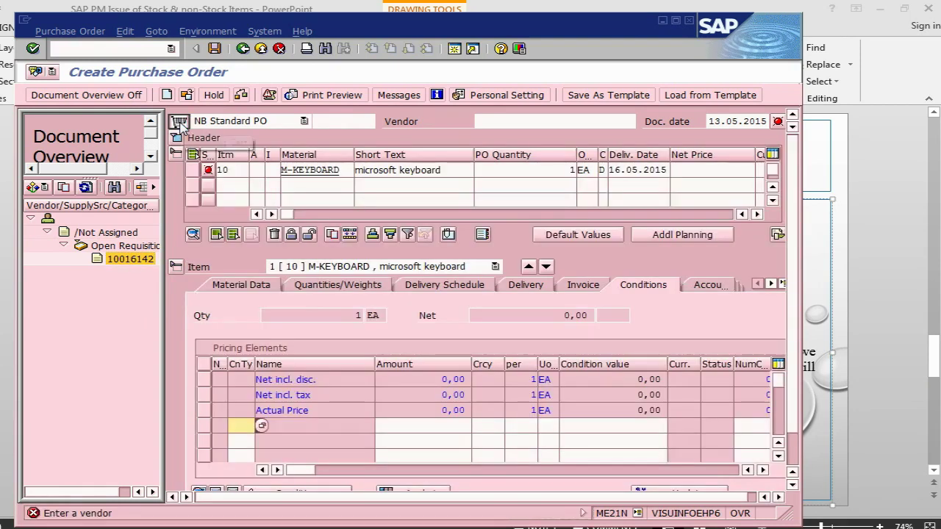
Assign vendor Ancol Corp. to the new purchase order.
{"action": "left_click", "coordinate": [561, 122]}
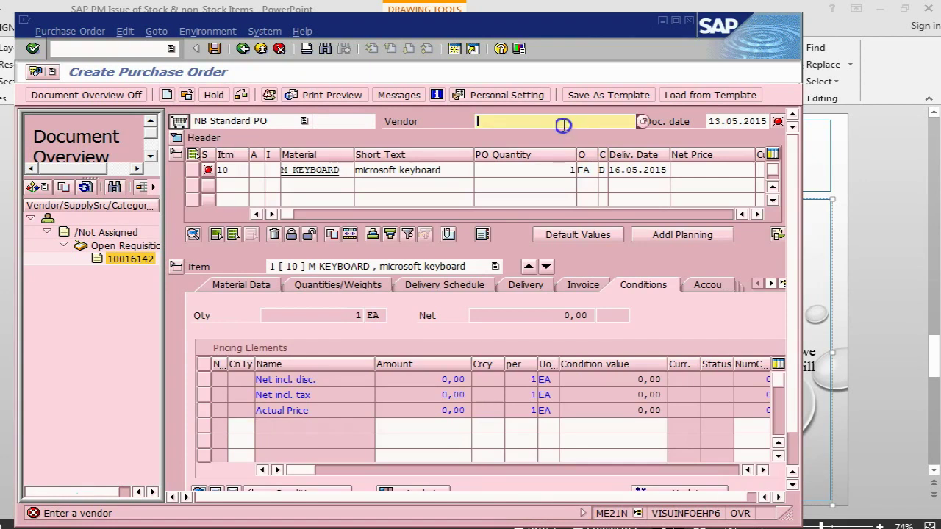
{"action": "left_click", "coordinate": [561, 135]}
{"action": "key", "text": "Return"}
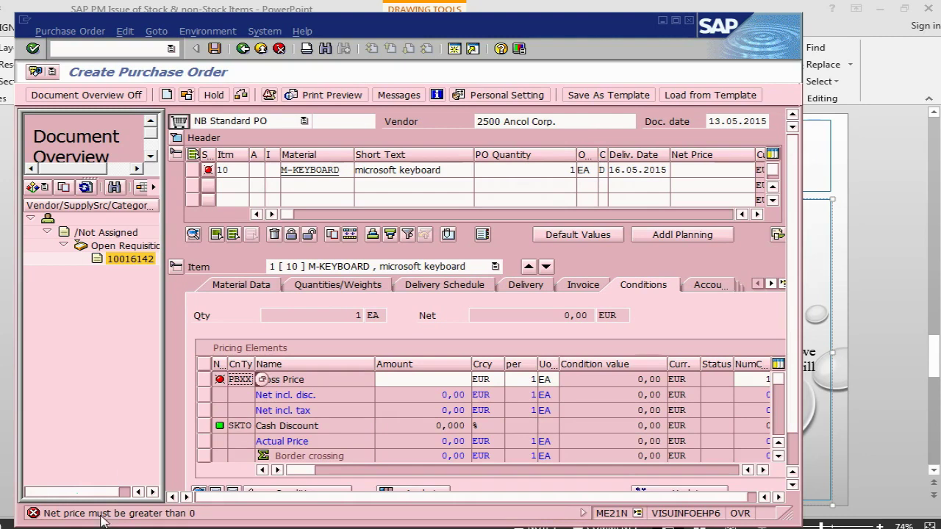
Set the keyboard's gross price to 25 EUR and save the purchase order.
{"action": "left_click", "coordinate": [438, 379]}
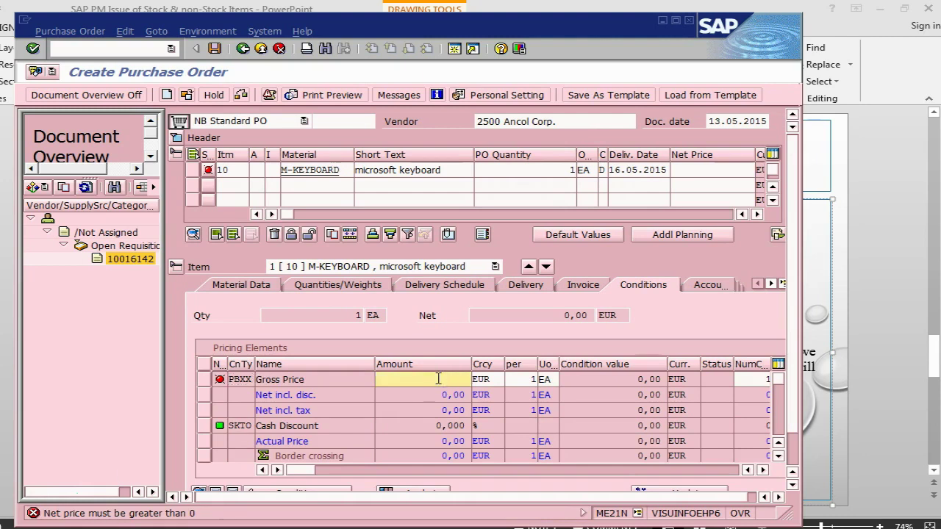
{"action": "left_click", "coordinate": [438, 379]}
{"action": "left_click", "coordinate": [451, 394]}
{"action": "left_click", "coordinate": [453, 395]}
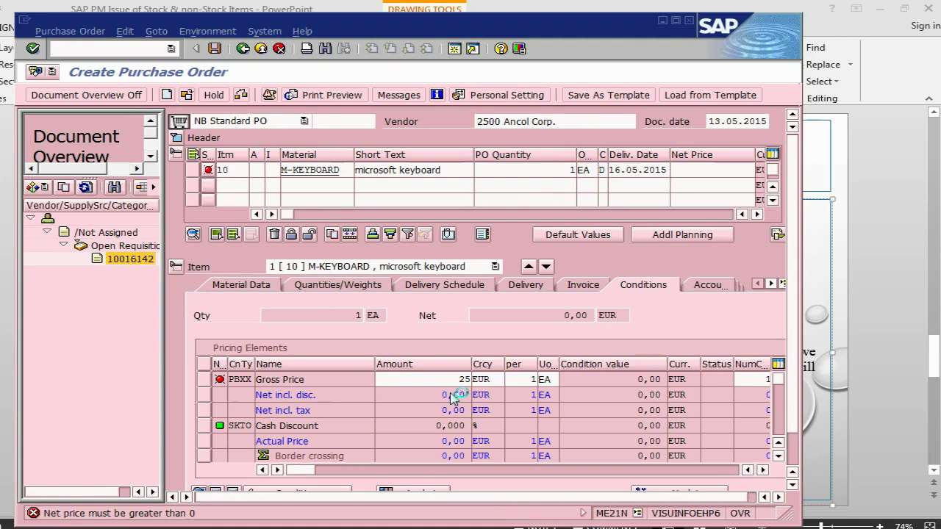
{"action": "key", "text": "Return"}
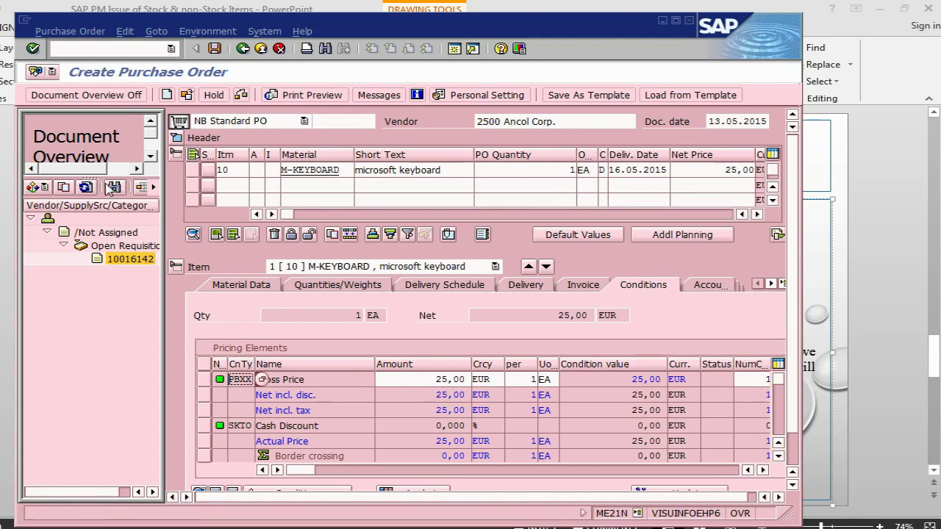
{"action": "left_click", "coordinate": [94, 100]}
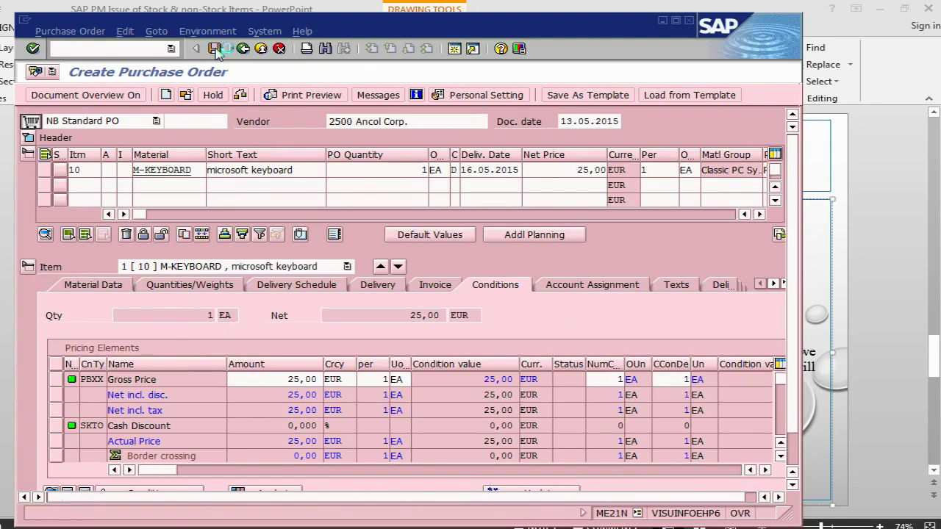
{"action": "left_click", "coordinate": [215, 50]}
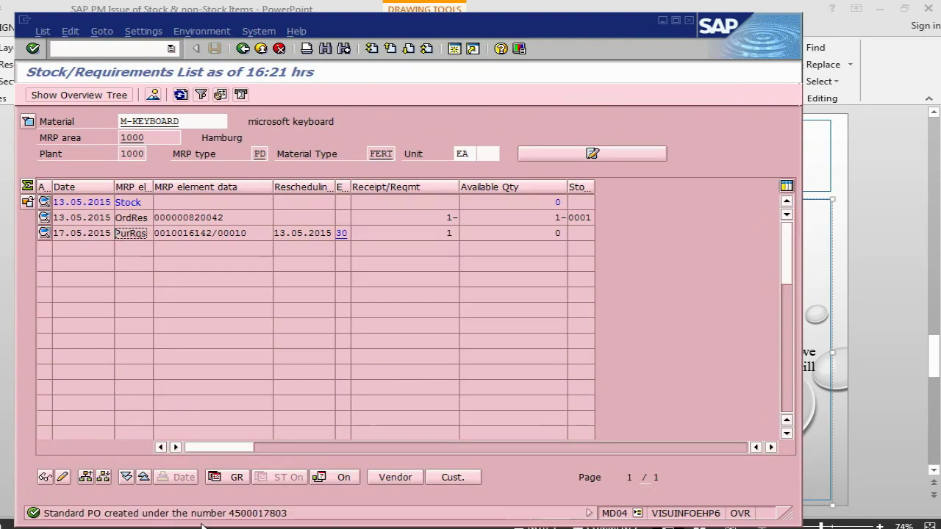
Refresh MD04 for M-KEYBOARD to show the purchase order line for 1, then return to PowerPoint.
{"action": "key", "text": "alt+Tab"}
{"action": "key", "text": "alt+Tab"}
{"action": "key", "text": "alt+Tab"}
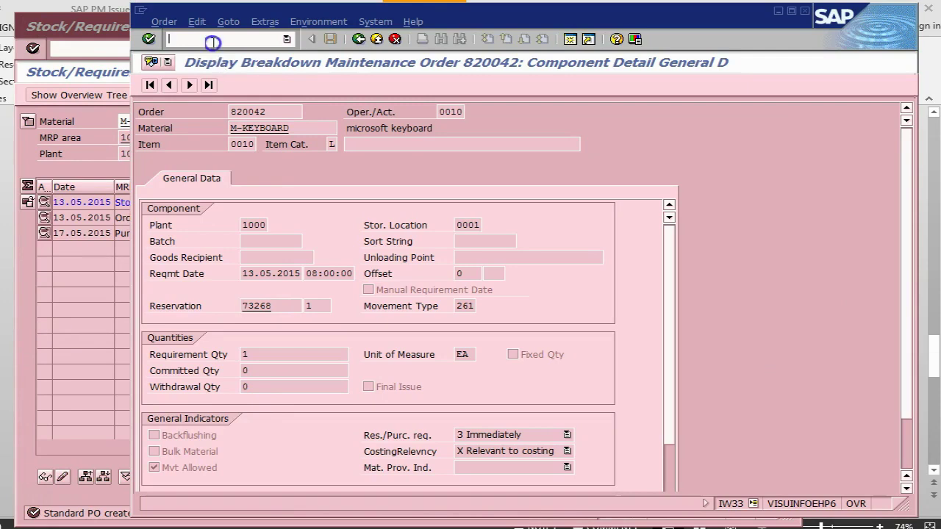
{"action": "type", "text": "/nmd04"}
{"action": "key", "text": "Return"}
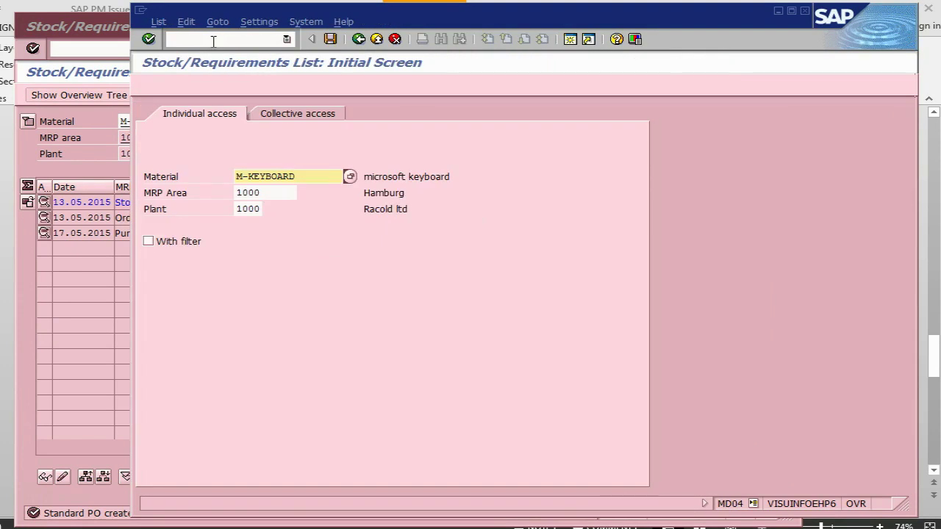
{"action": "key", "text": "Return"}
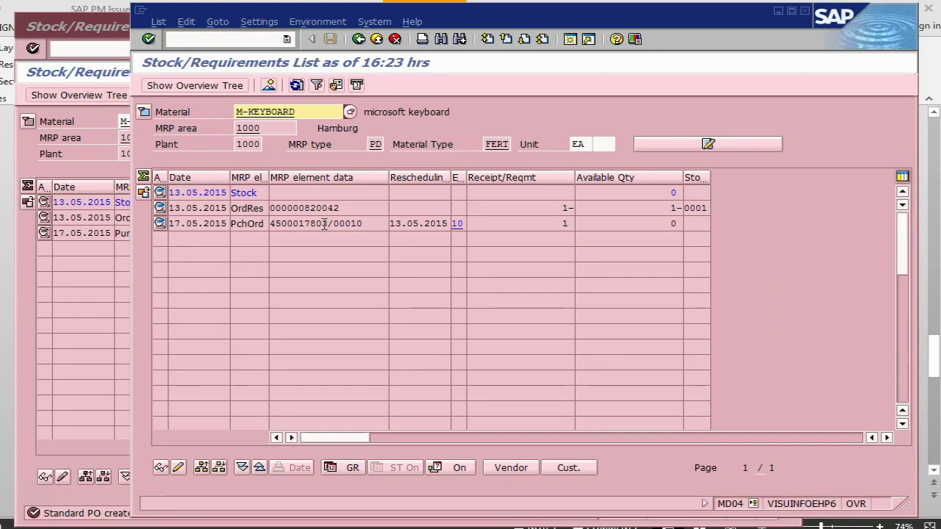
{"action": "key", "text": "alt+Tab"}
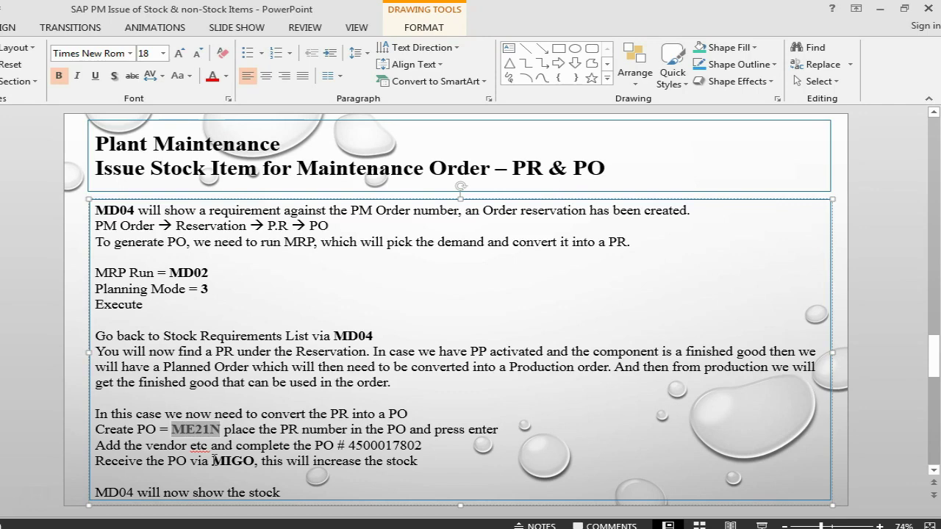
Correct the purchase order number in the PowerPoint notes.
{"action": "key", "text": "alt+Tab"}
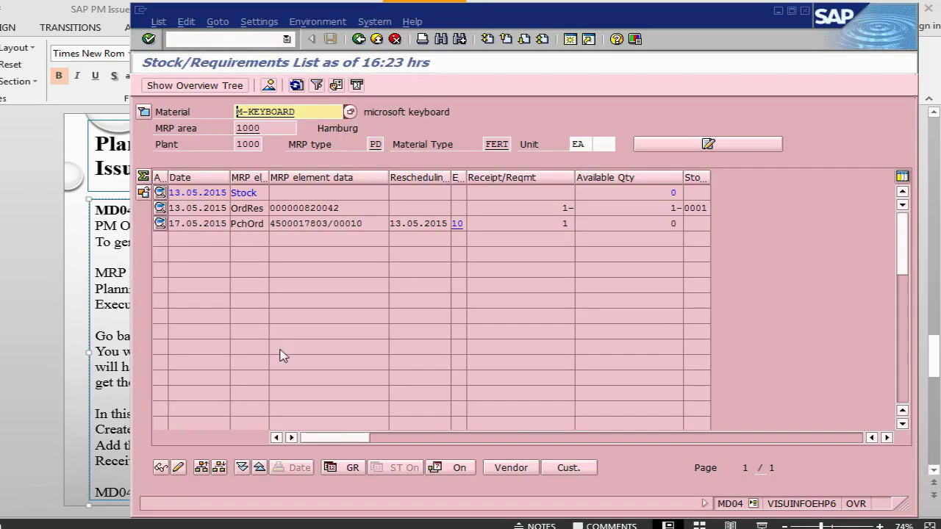
{"action": "key", "text": "alt+Tab"}
{"action": "left_click", "coordinate": [415, 444]}
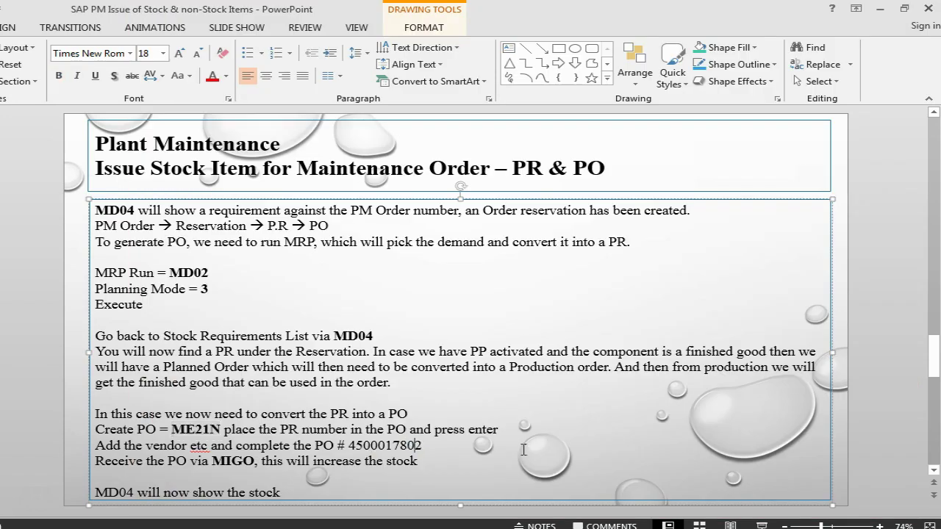
{"action": "type", "text": "3"}
Return to SAP GUI and begin entering /nmigo in the command field.
{"action": "key", "text": "alt+Tab"}
{"action": "key", "text": "alt+Tab"}
{"action": "key", "text": "Tab"}
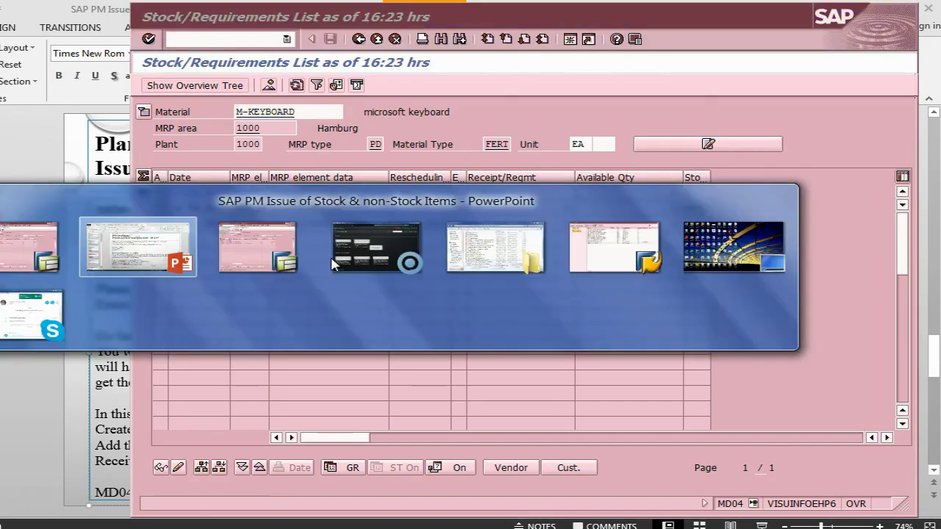
{"action": "type", "text": "/nmigo"}
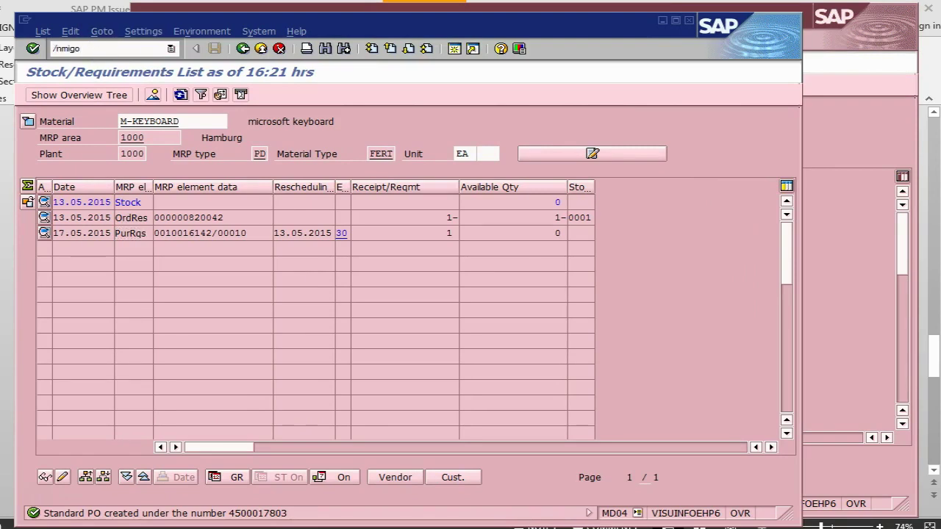
Open MIGO set to A01 Goods Receipt against R01 Purchase Order.
{"action": "key", "text": "Return"}
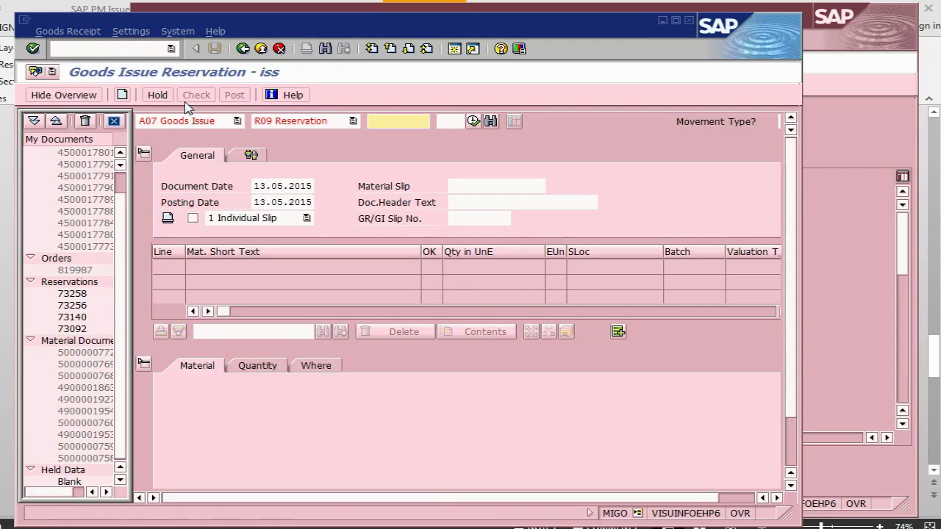
{"action": "left_click", "coordinate": [240, 123]}
{"action": "left_click", "coordinate": [239, 122]}
{"action": "left_click", "coordinate": [210, 147]}
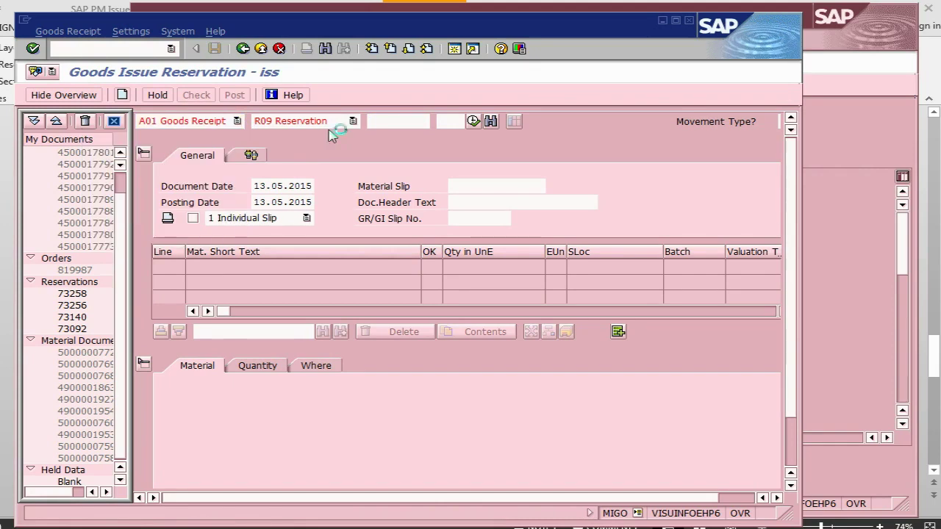
{"action": "left_click", "coordinate": [353, 122]}
{"action": "left_click", "coordinate": [345, 134]}
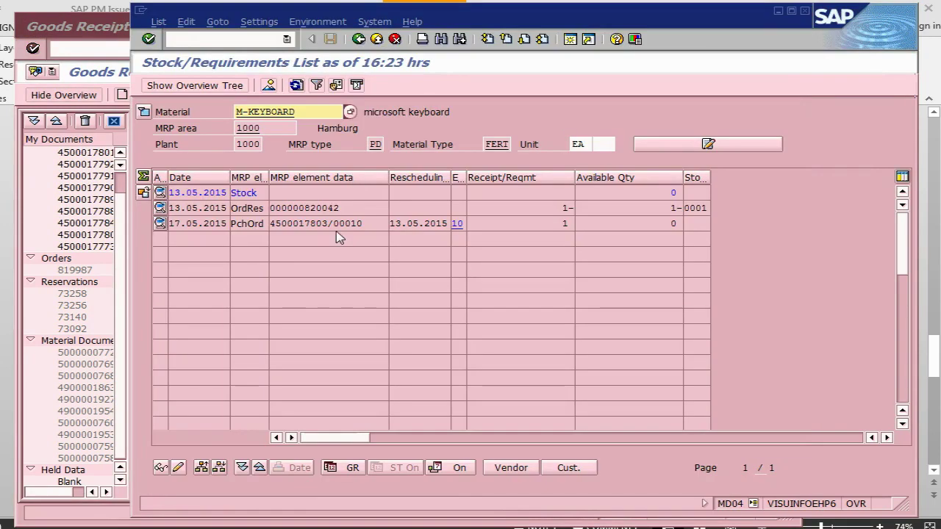
Copy the new purchase order number from MD04 into MIGO and load its items.
{"action": "double_click", "coordinate": [328, 218]}
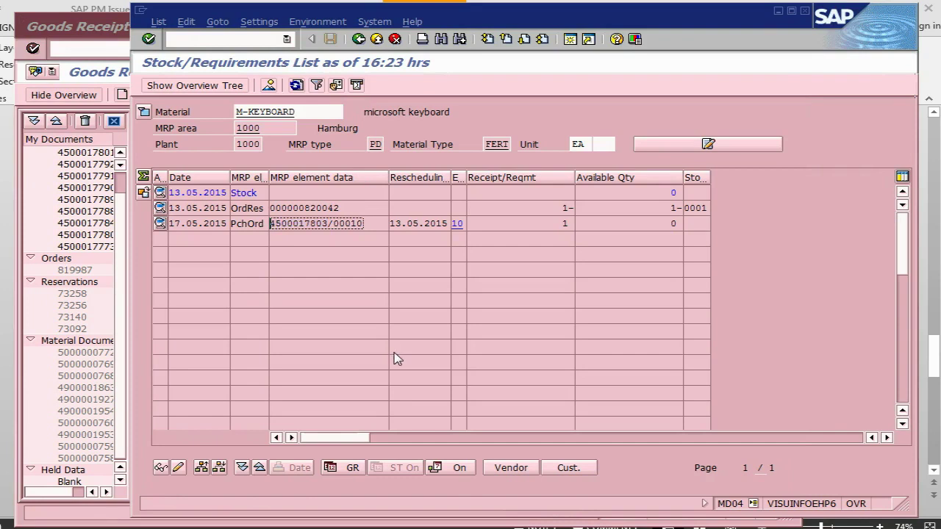
{"action": "key", "text": "alt+Tab"}
{"action": "key", "text": "ctrl+v"}
{"action": "key", "text": "Return"}
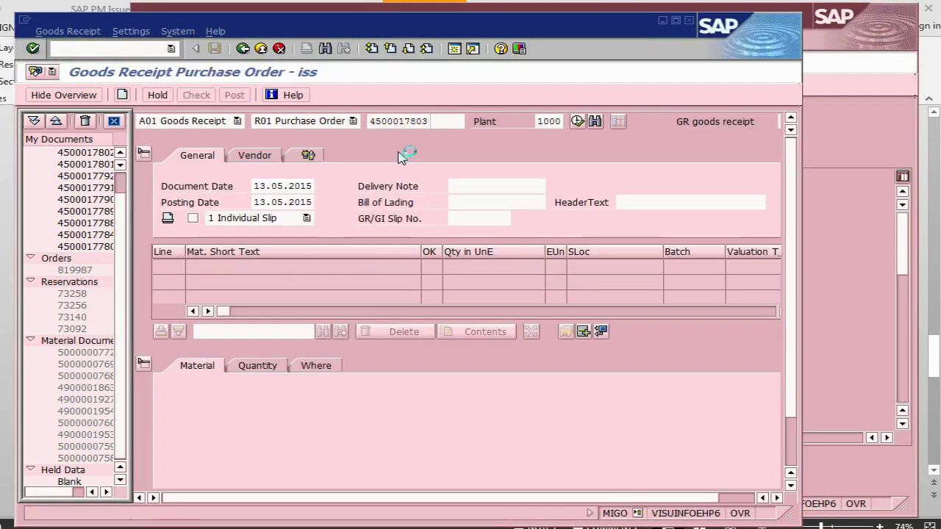
Review the keyboard item's quantity, where, PO data, partner and account tabs and mark it Item OK.
{"action": "scroll", "coordinate": [698, 443], "scroll_direction": "down", "scroll_amount": 2}
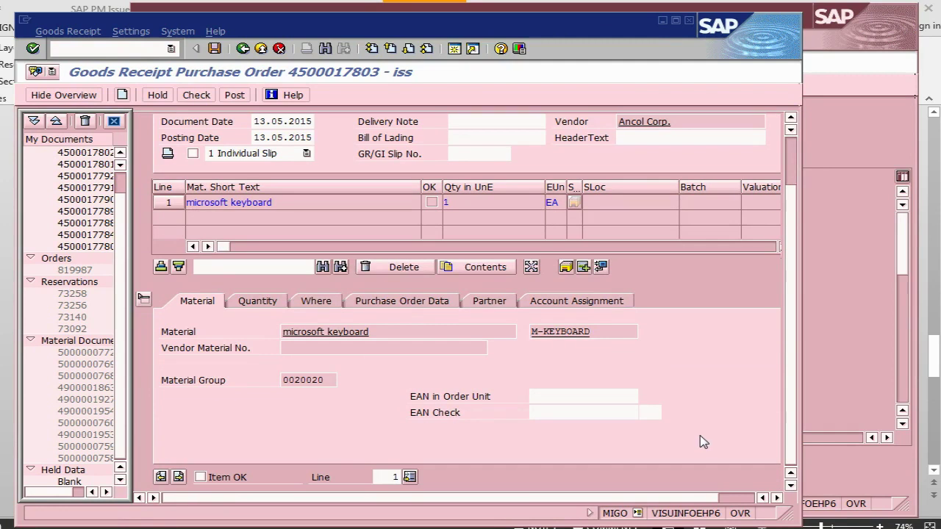
{"action": "left_click", "coordinate": [268, 301]}
{"action": "left_click", "coordinate": [313, 303]}
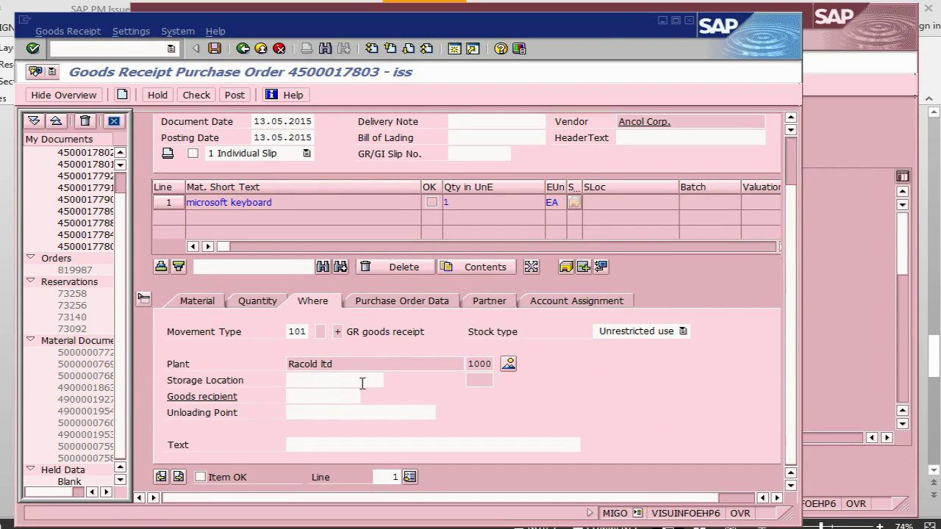
{"action": "left_click", "coordinate": [200, 477]}
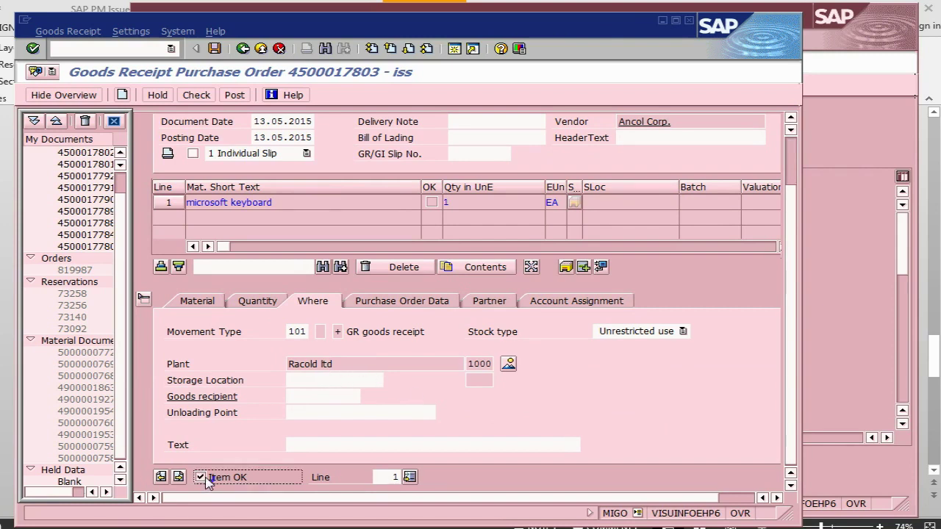
{"action": "left_click", "coordinate": [375, 305]}
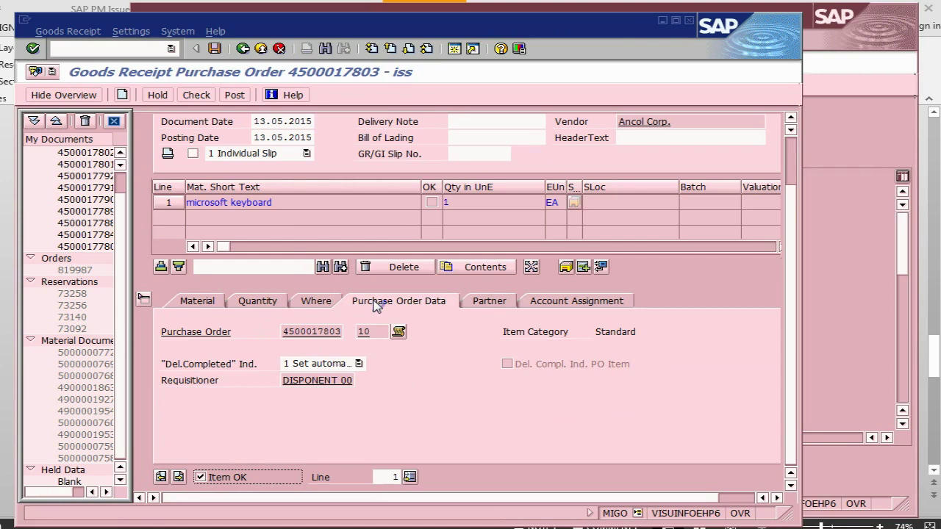
{"action": "left_click", "coordinate": [486, 302]}
{"action": "left_click", "coordinate": [554, 307]}
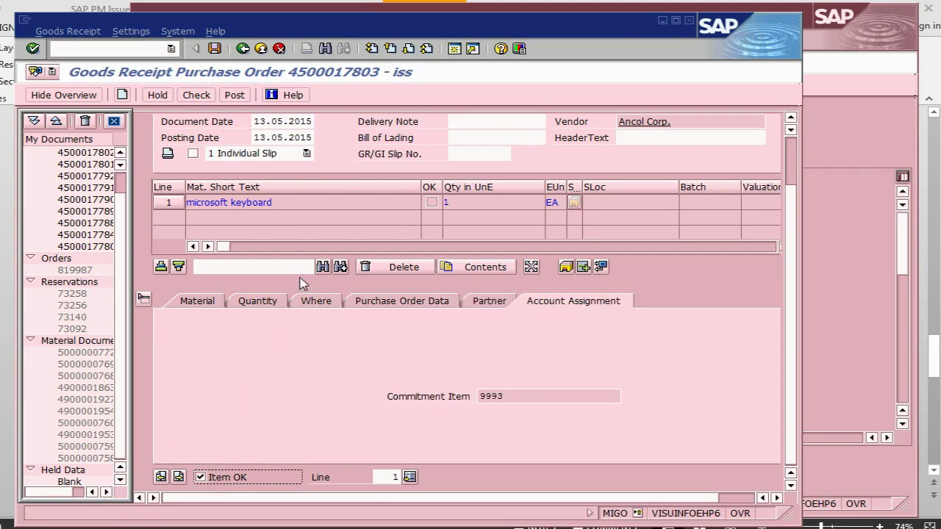
{"action": "left_click", "coordinate": [385, 304]}
Enter storage location 0001 on the Where tab and post the goods receipt.
{"action": "left_click", "coordinate": [324, 306]}
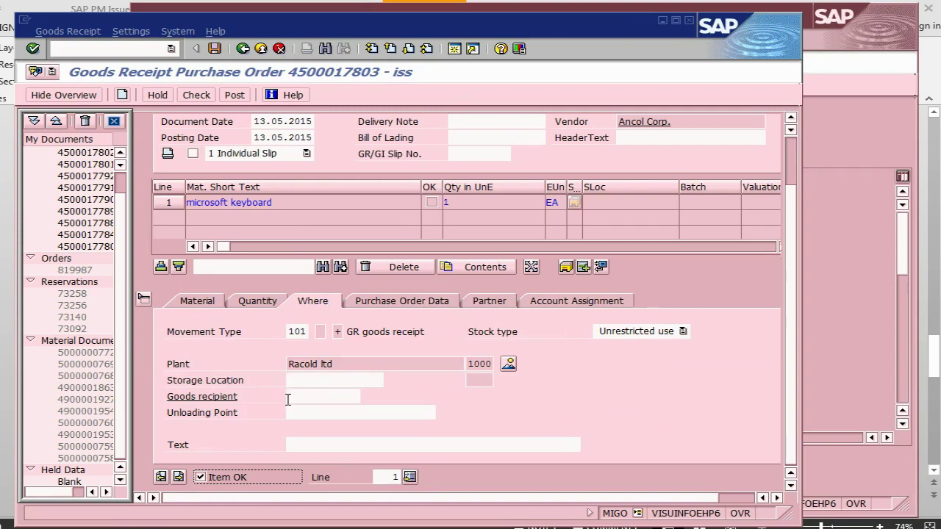
{"action": "left_click", "coordinate": [307, 386]}
{"action": "type", "text": "00"}
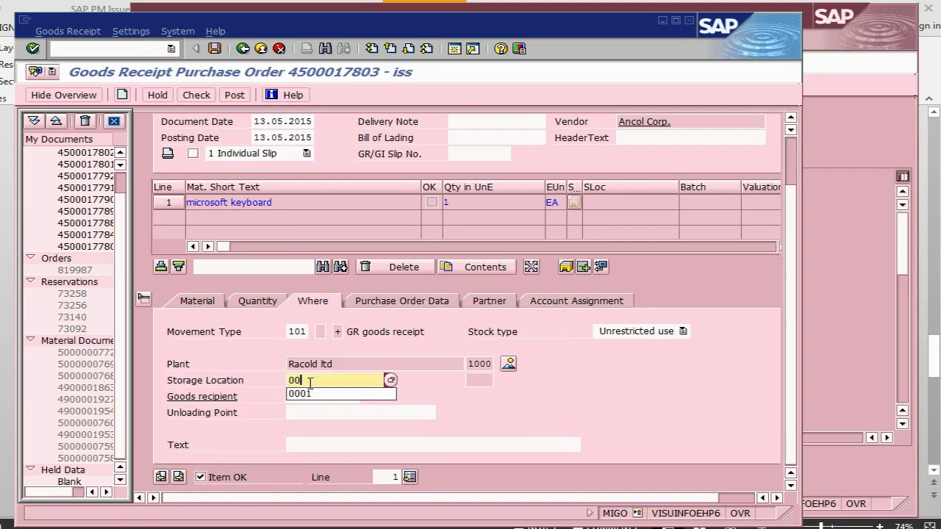
{"action": "type", "text": "01"}
{"action": "key", "text": "Return"}
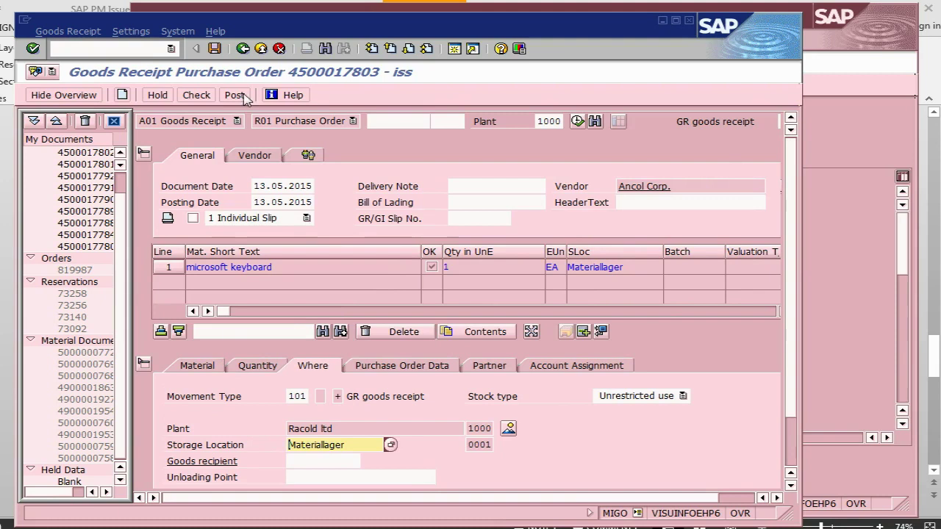
{"action": "left_click", "coordinate": [239, 96]}
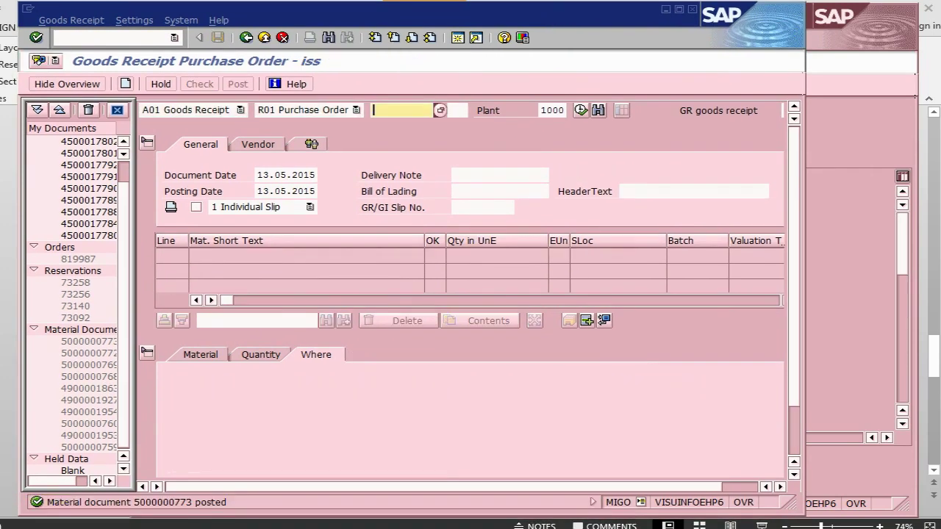
Run the MB52 warehouse stock report for M-KEYBOARD in plant 1000, showing 1 unit unrestricted.
{"action": "left_click", "coordinate": [75, 40]}
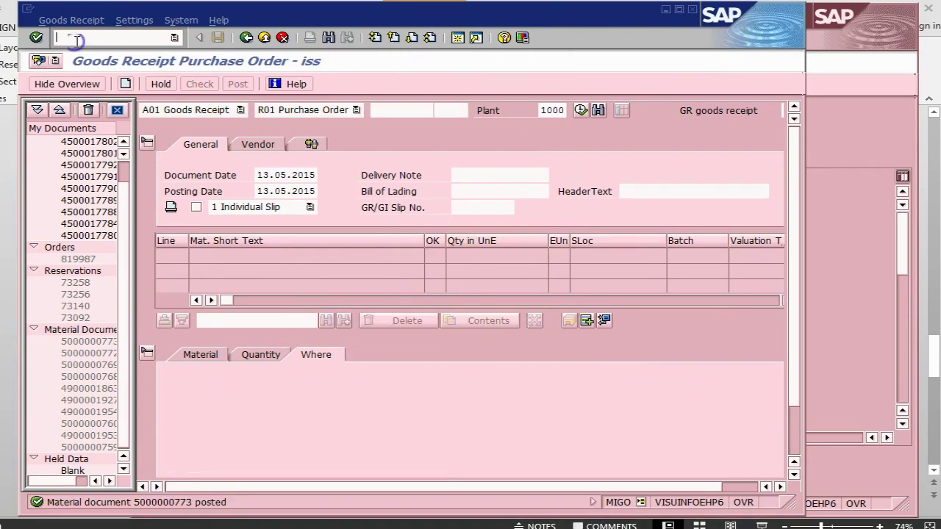
{"action": "type", "text": "/nmb52"}
{"action": "key", "text": "Return"}
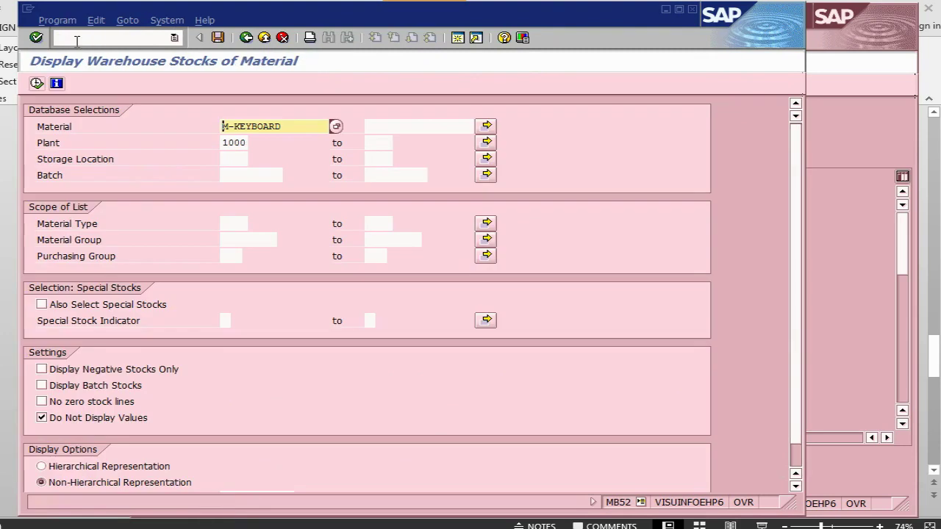
{"action": "left_click", "coordinate": [38, 84]}
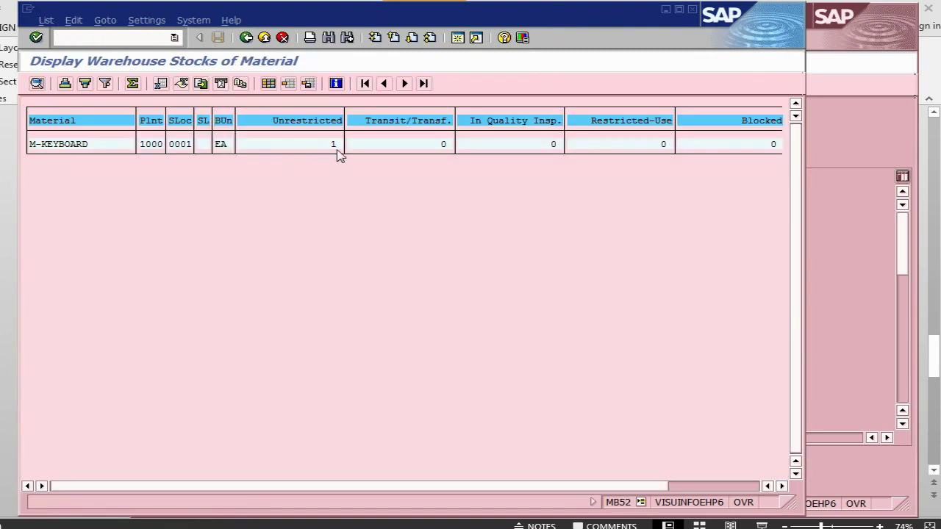
Open the MD04 stock/requirements list for M-KEYBOARD, showing order 820042's reservation.
{"action": "left_click", "coordinate": [88, 36]}
{"action": "type", "text": "/nmd04"}
{"action": "key", "text": "Return"}
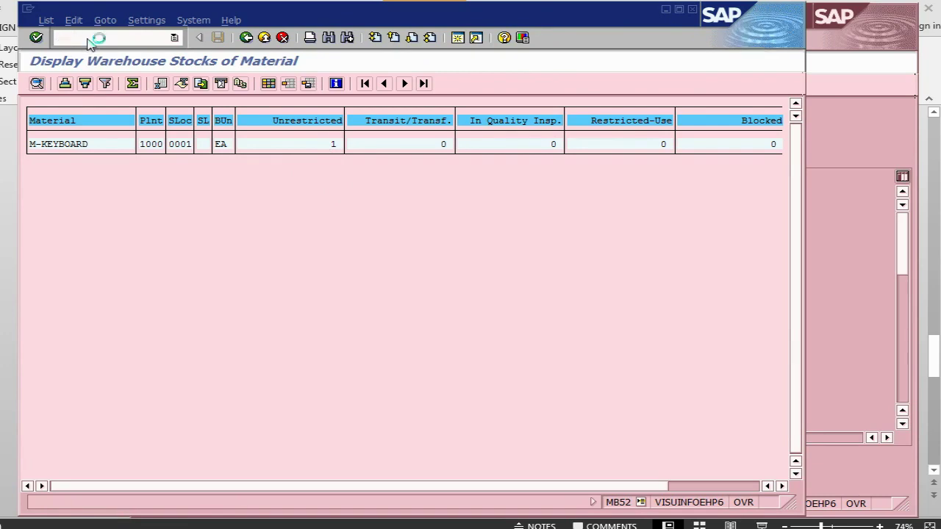
{"action": "key", "text": "Return"}
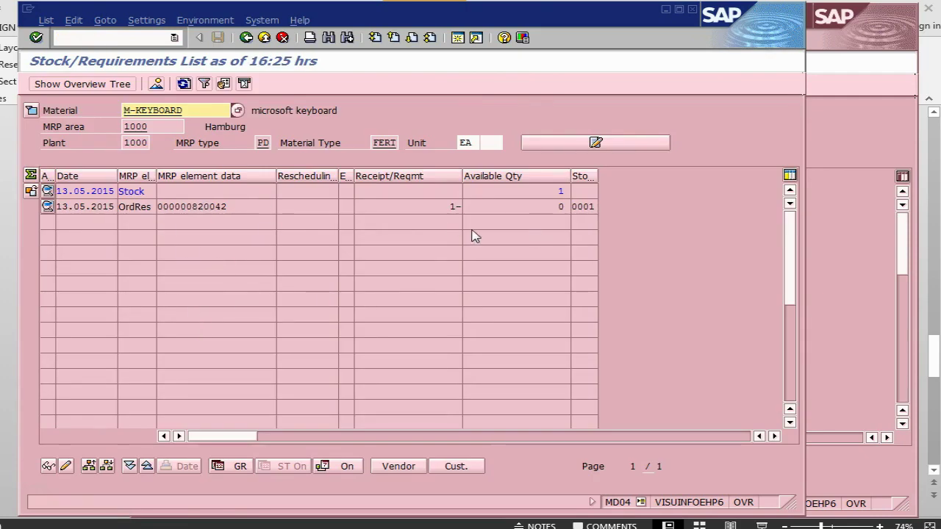
Point out the available stock of 1, the order reservation requirement of 1-, and the remaining 0.
{"action": "left_click", "coordinate": [563, 192]}
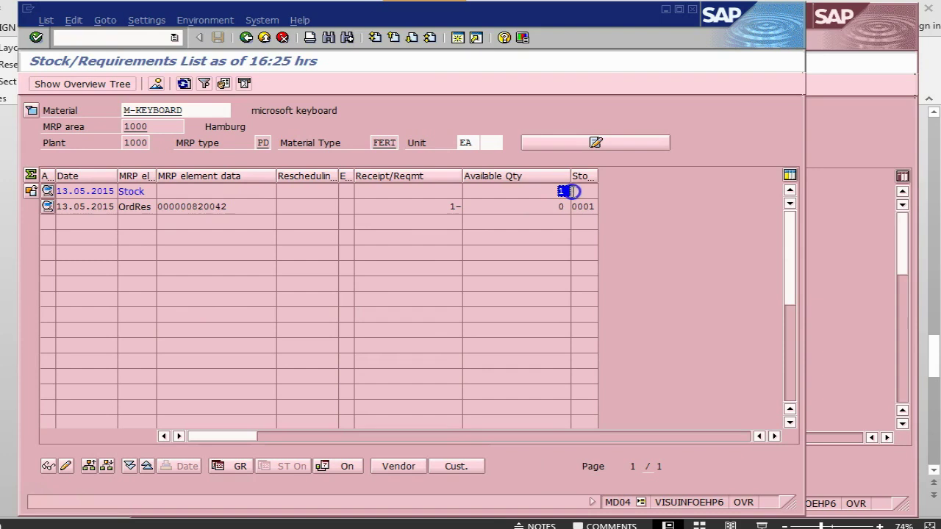
{"action": "left_click", "coordinate": [458, 206]}
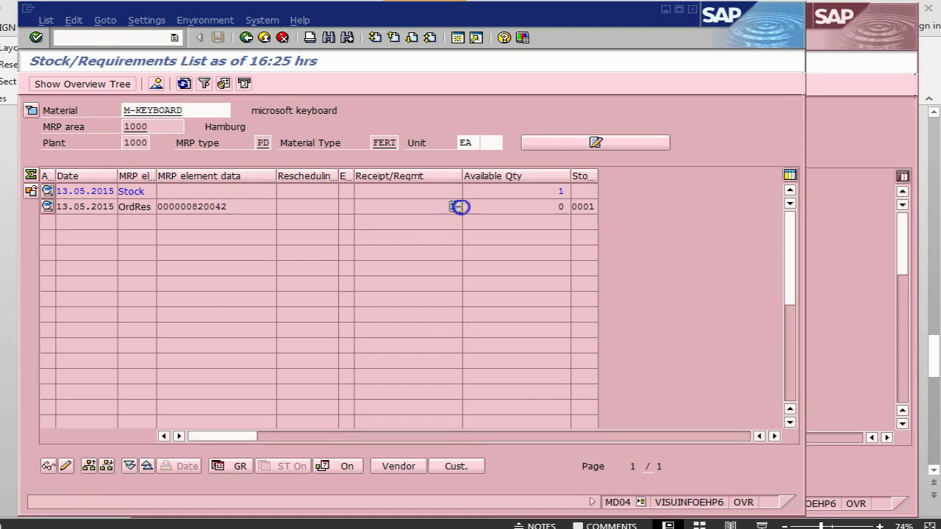
{"action": "left_click", "coordinate": [558, 207]}
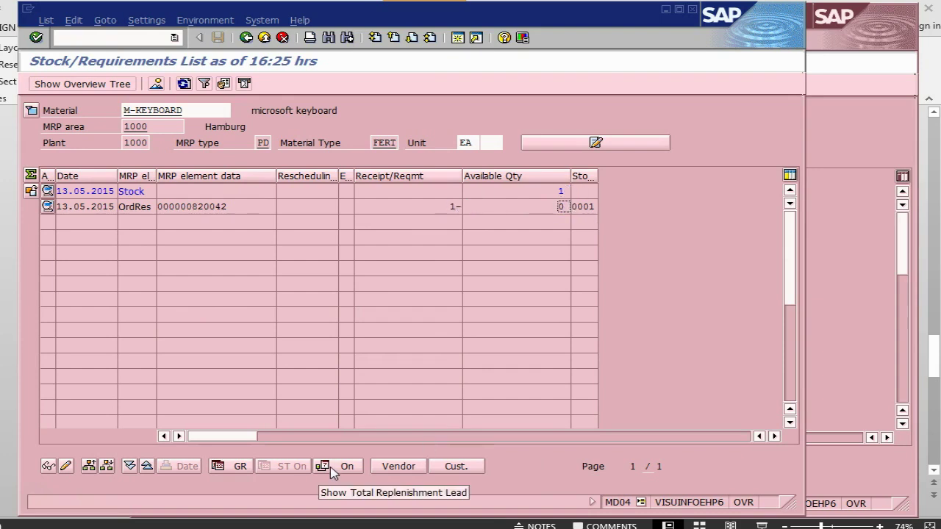
{"action": "key", "text": "alt+Tab"}
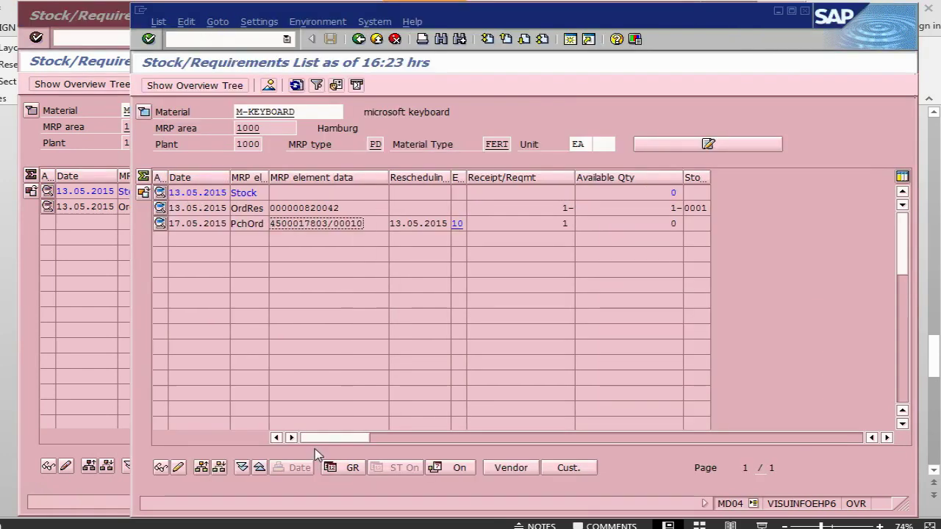
{"action": "key", "text": "alt+Tab"}
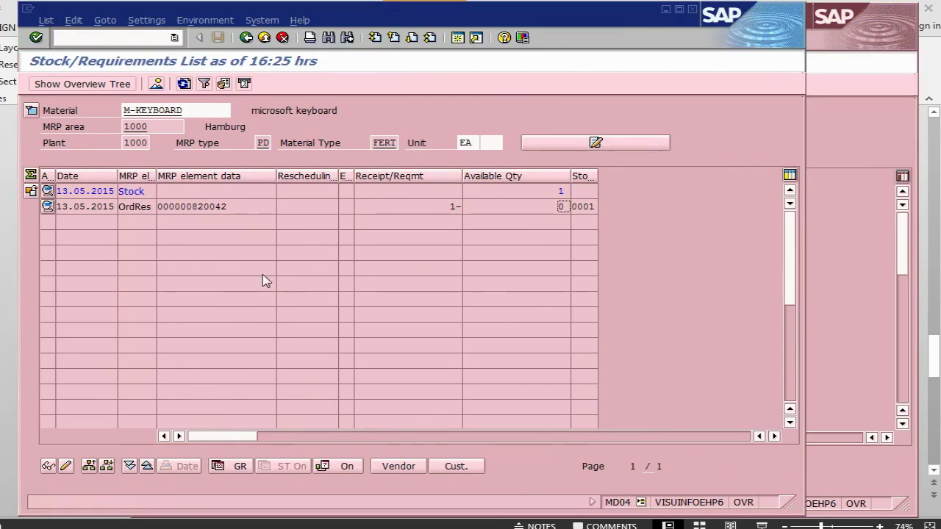
{"action": "key", "text": "alt+Tab"}
{"action": "left_click", "coordinate": [225, 40]}
Display order 820042 in IW33 and find reservation 73268 in keyboard component 0010's general data.
{"action": "type", "text": "/niw"}
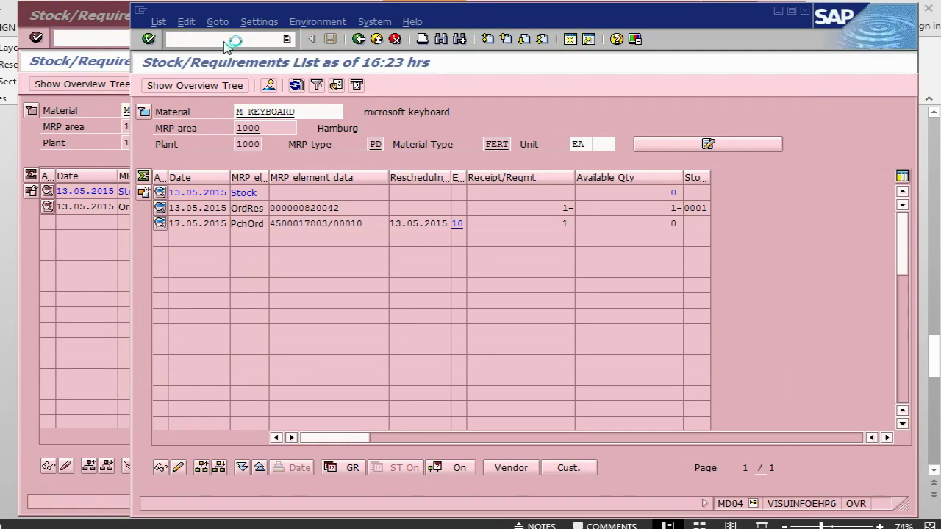
{"action": "key", "text": "Return"}
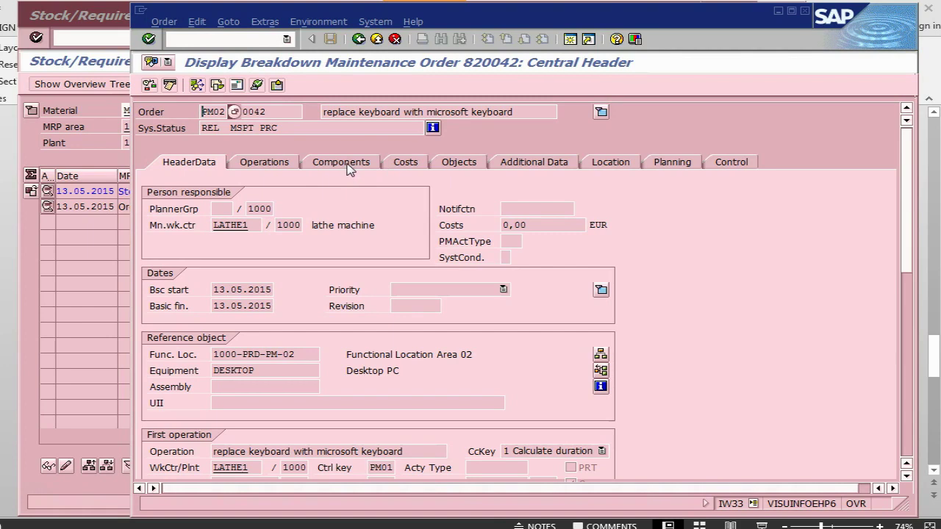
{"action": "left_click", "coordinate": [349, 170]}
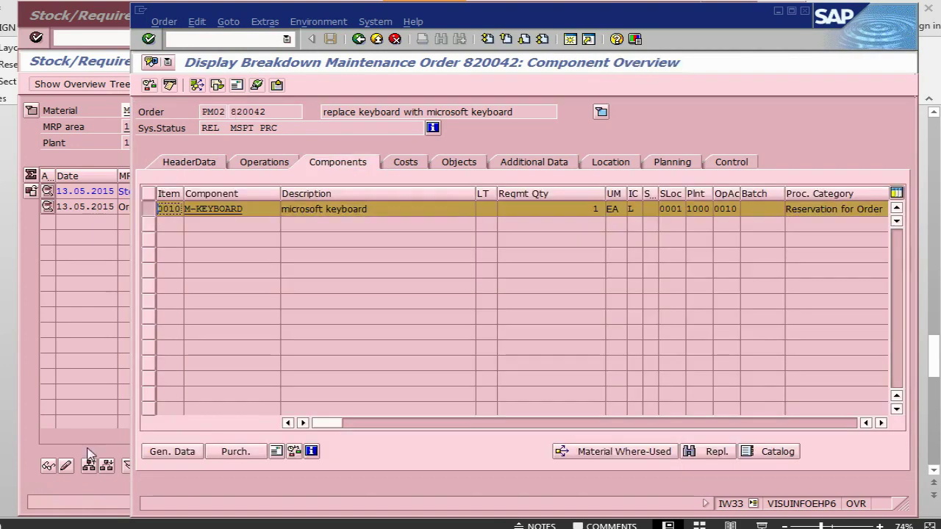
{"action": "left_click", "coordinate": [179, 452]}
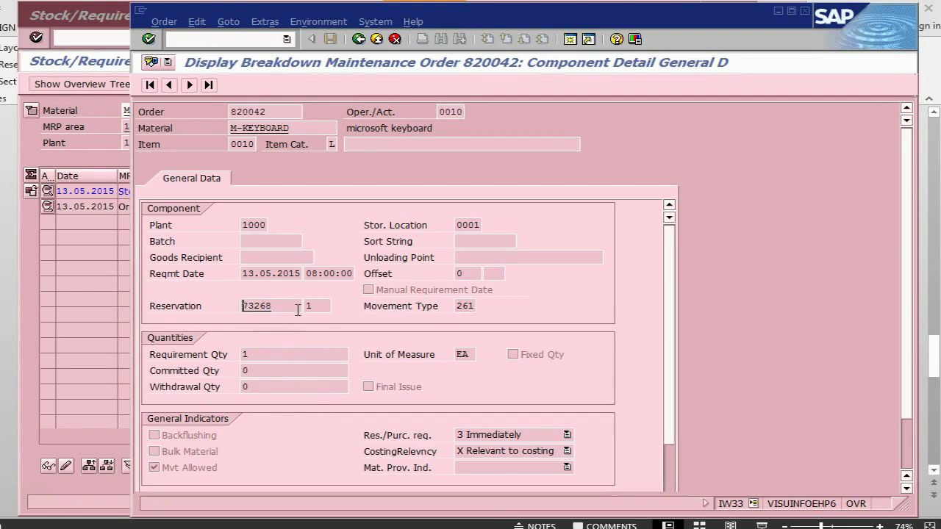
{"action": "left_click", "coordinate": [243, 305]}
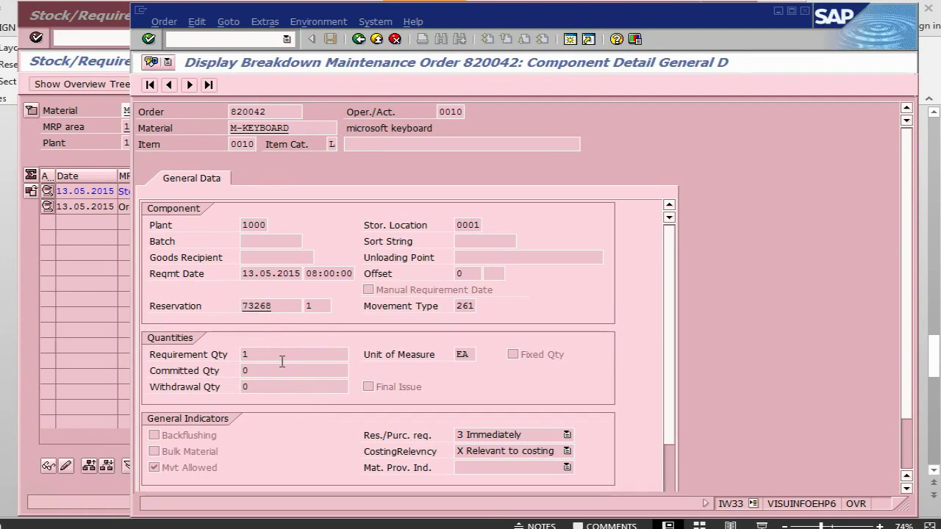
{"action": "key", "text": "alt+Tab"}
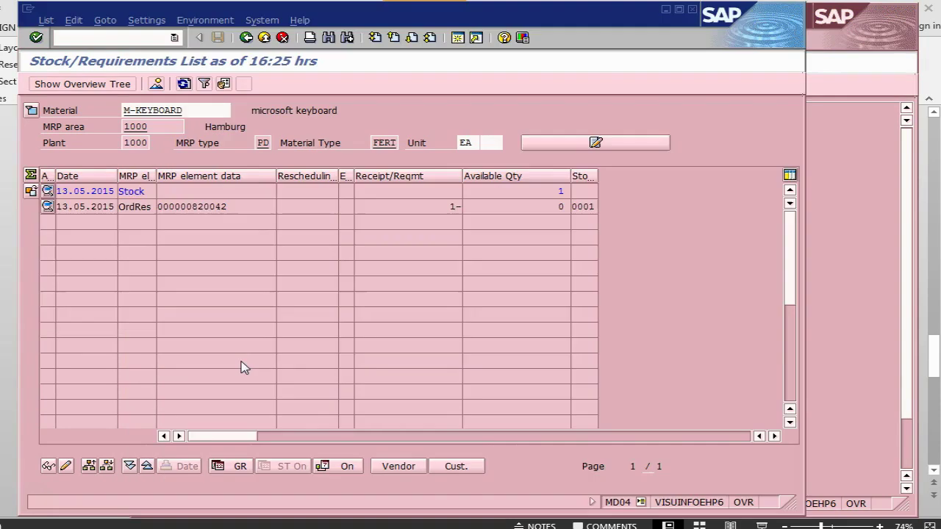
Advance PowerPoint to the 'Issue Stock Item for Maintenance Order – GI to Order' slide, then return to SAP.
{"action": "key", "text": "alt+Tab"}
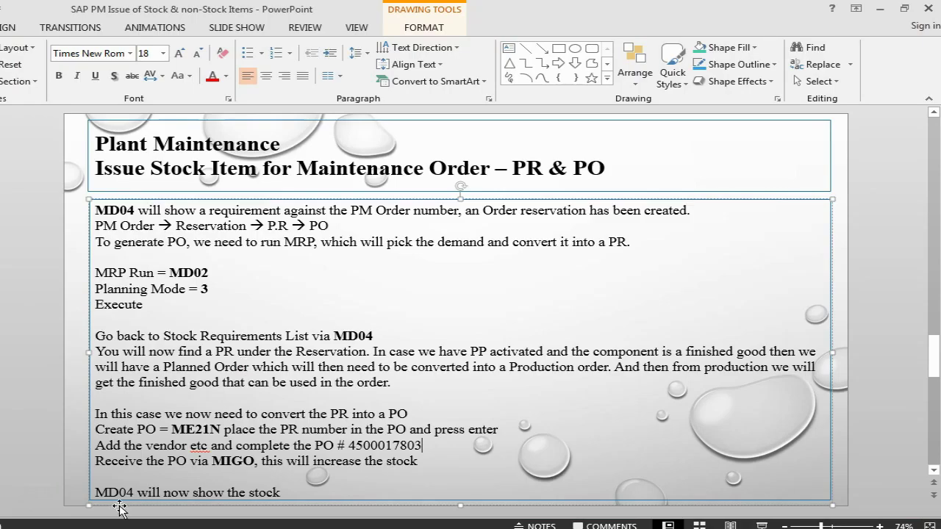
{"action": "scroll", "coordinate": [141, 358], "scroll_direction": "down", "scroll_amount": 1}
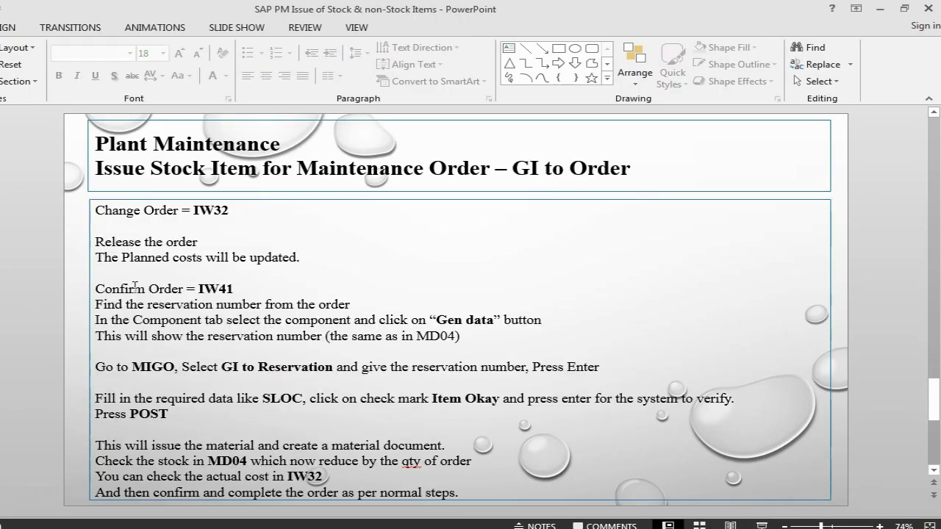
{"action": "key", "text": "alt+Tab"}
{"action": "left_click", "coordinate": [116, 37]}
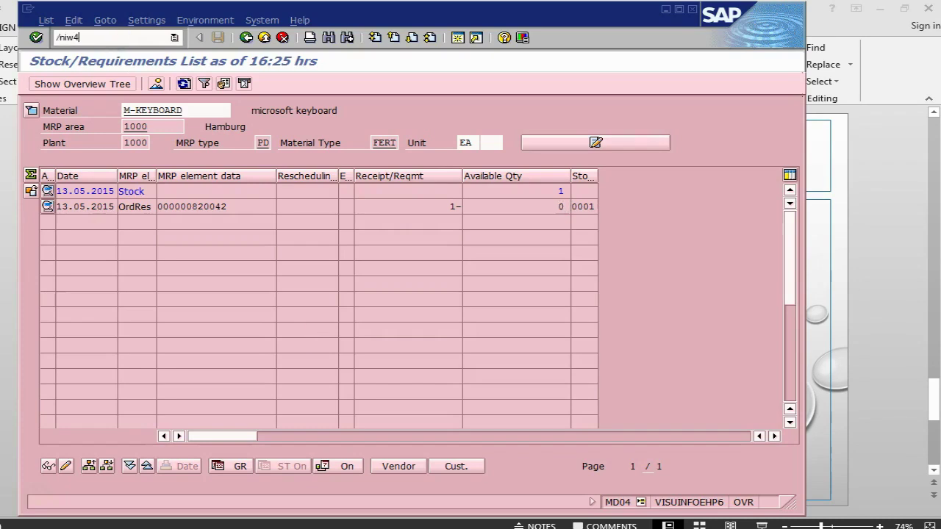
Save a final IW41 confirmation of 1,0 HR for operation 0010 of order 820042, with no remaining work.
{"action": "key", "text": "Return"}
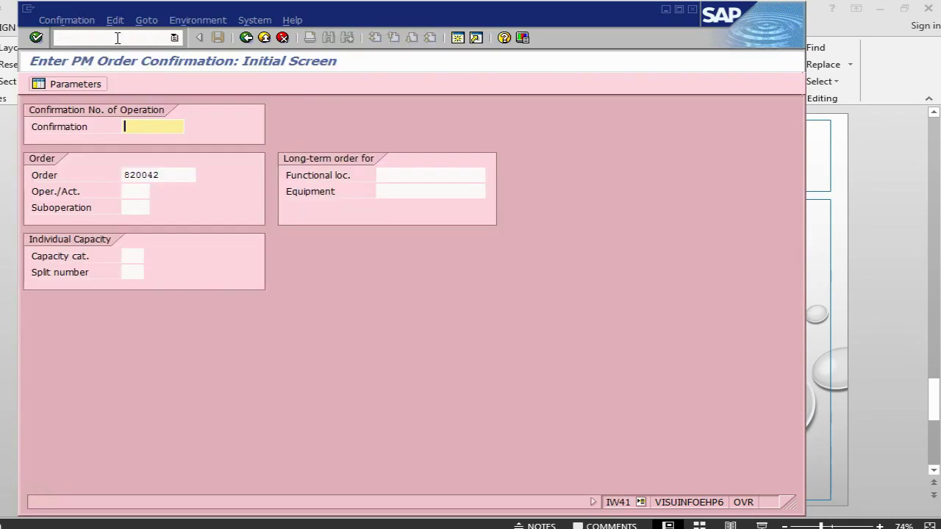
{"action": "key", "text": "Return"}
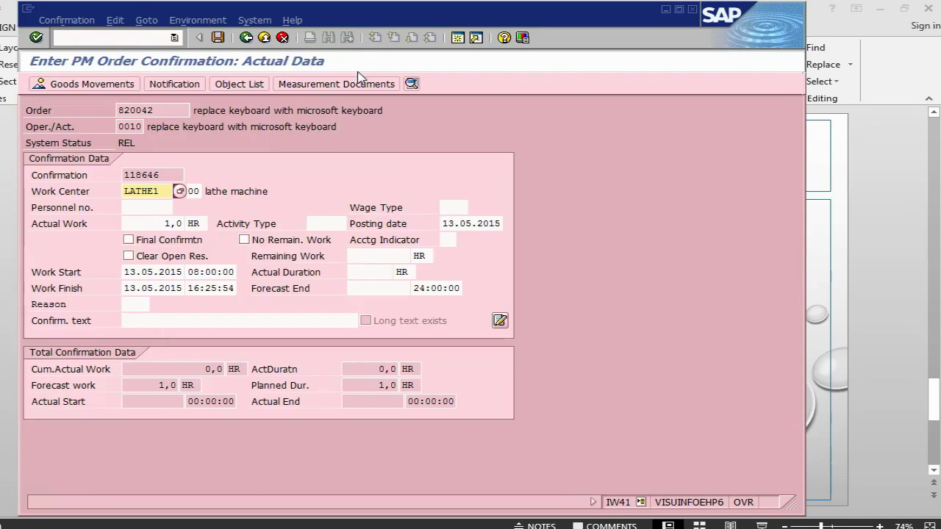
{"action": "left_click", "coordinate": [92, 85]}
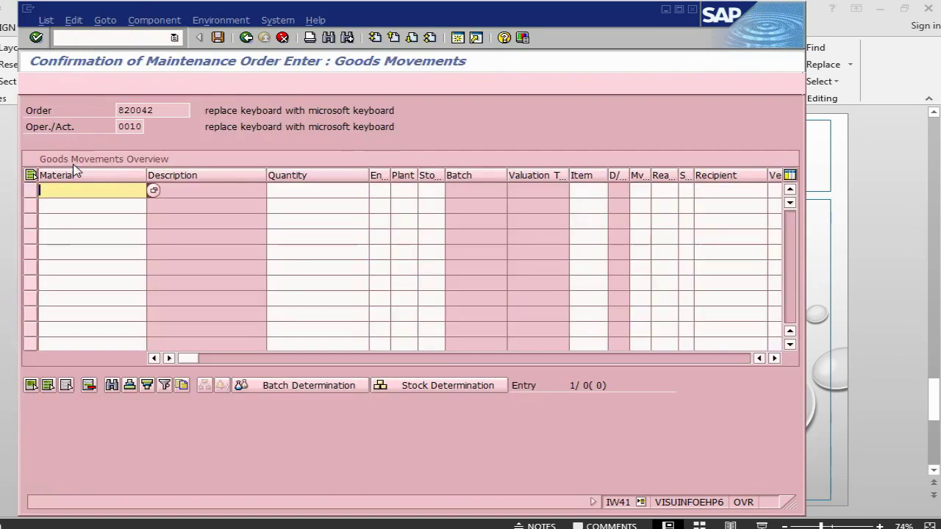
{"action": "left_click", "coordinate": [246, 38]}
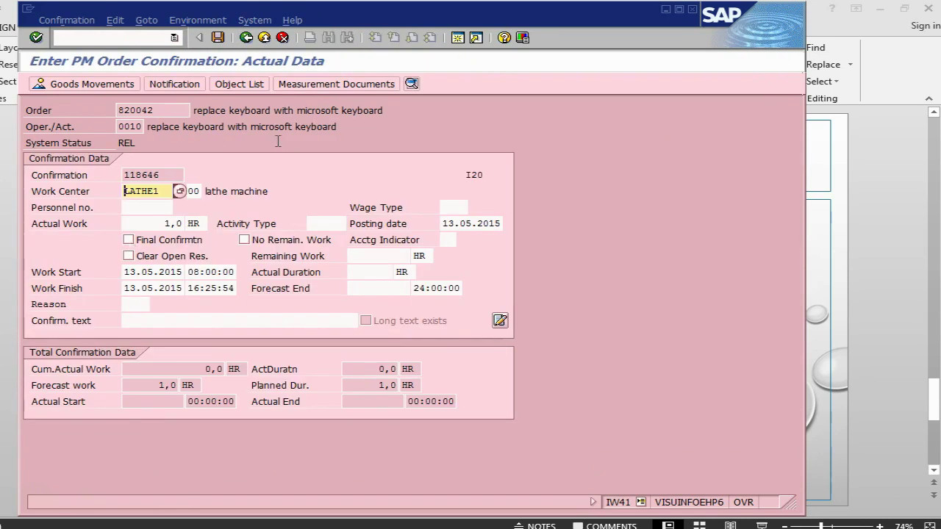
{"action": "left_click", "coordinate": [128, 240]}
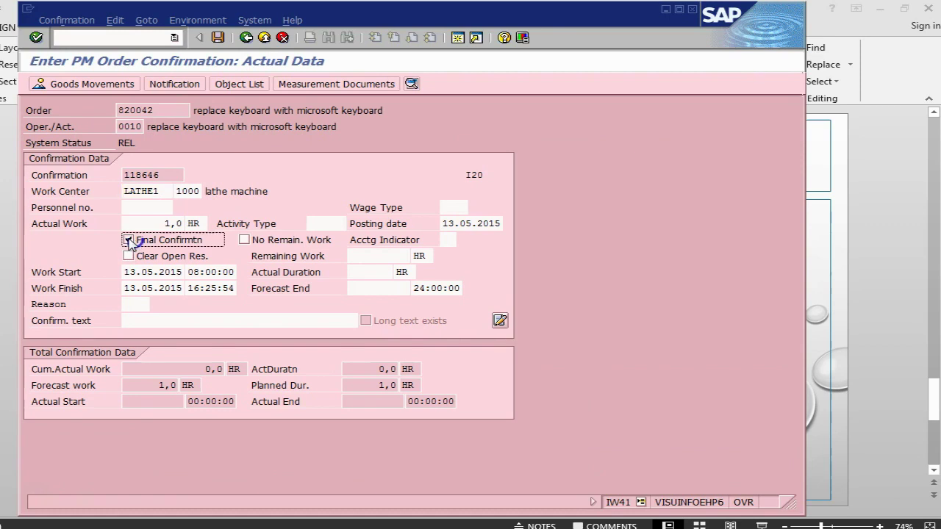
{"action": "left_click", "coordinate": [257, 241]}
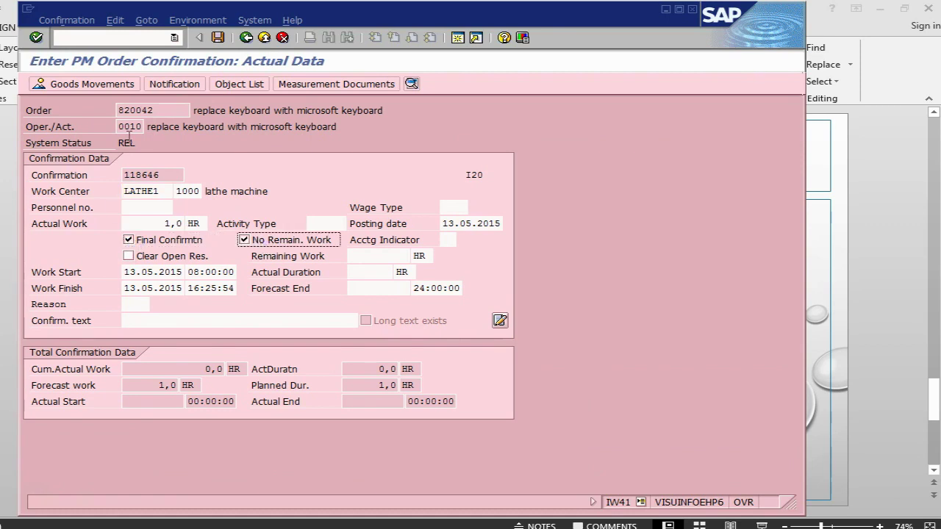
{"action": "left_click", "coordinate": [219, 38]}
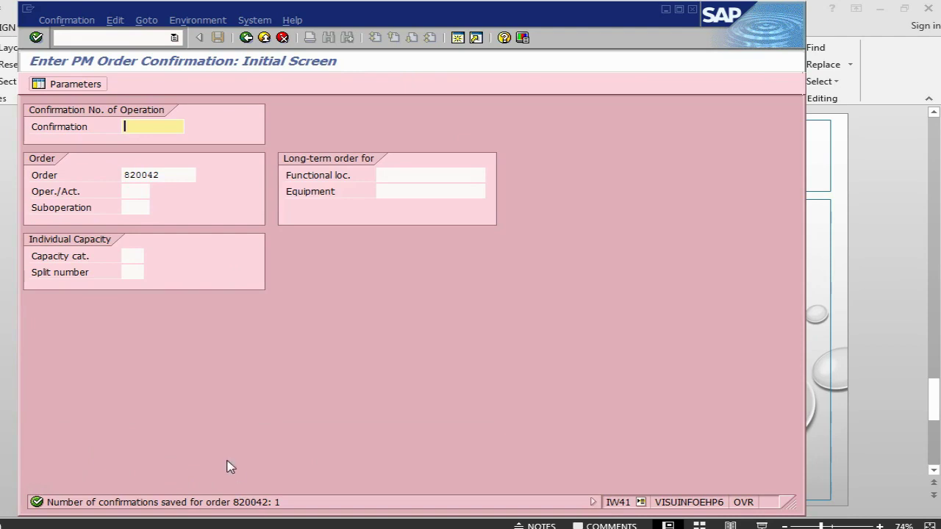
Run MB52 for M-KEYBOARD in plant 1000, listing 1 EA unrestricted in storage location 0001.
{"action": "left_click", "coordinate": [84, 37]}
{"action": "type", "text": "/"}
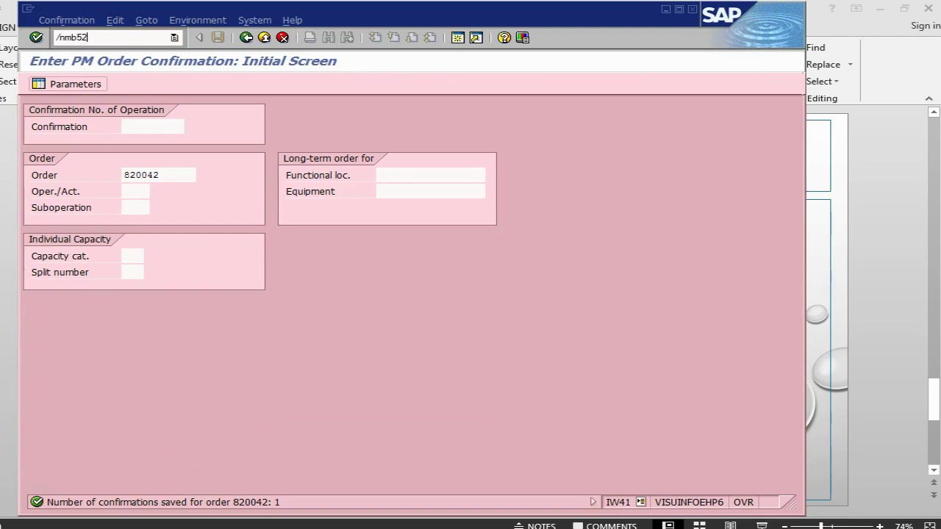
{"action": "type", "text": "nmb52"}
{"action": "key", "text": "Return"}
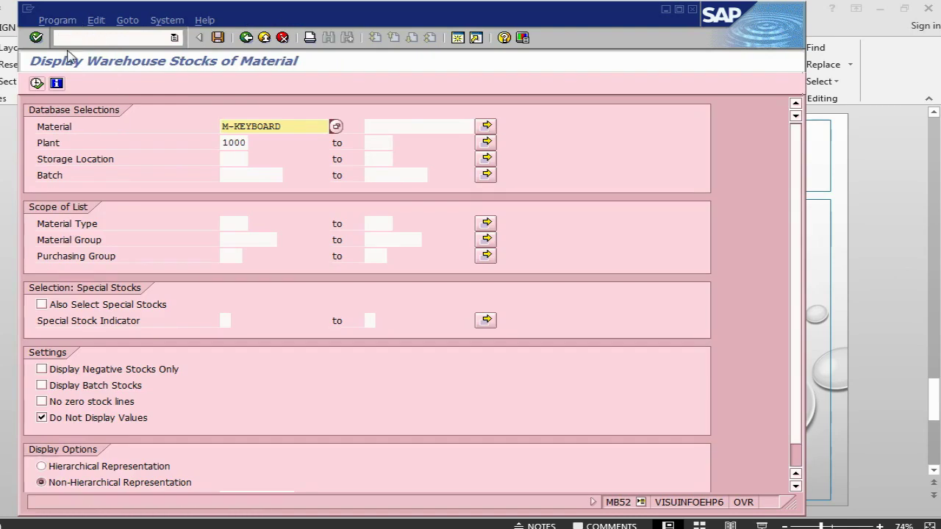
{"action": "left_click", "coordinate": [36, 83]}
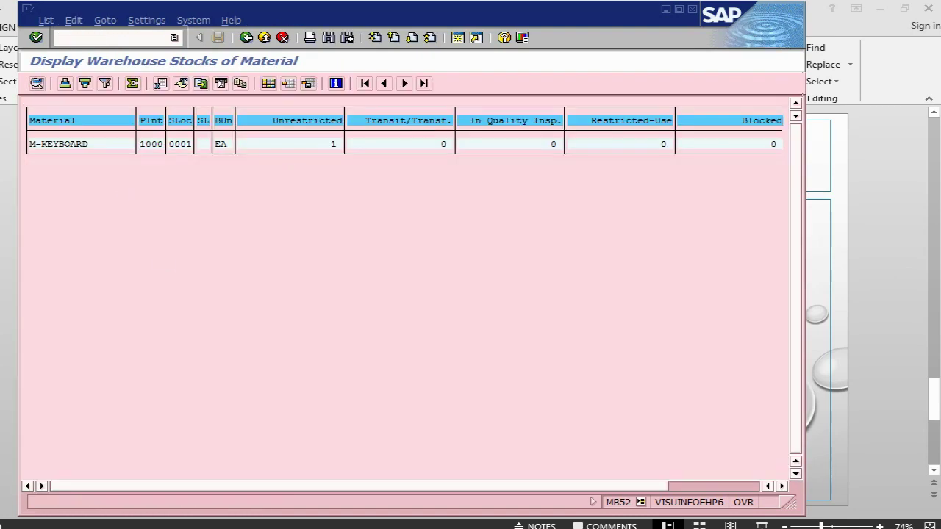
{"action": "key", "text": "alt+Tab"}
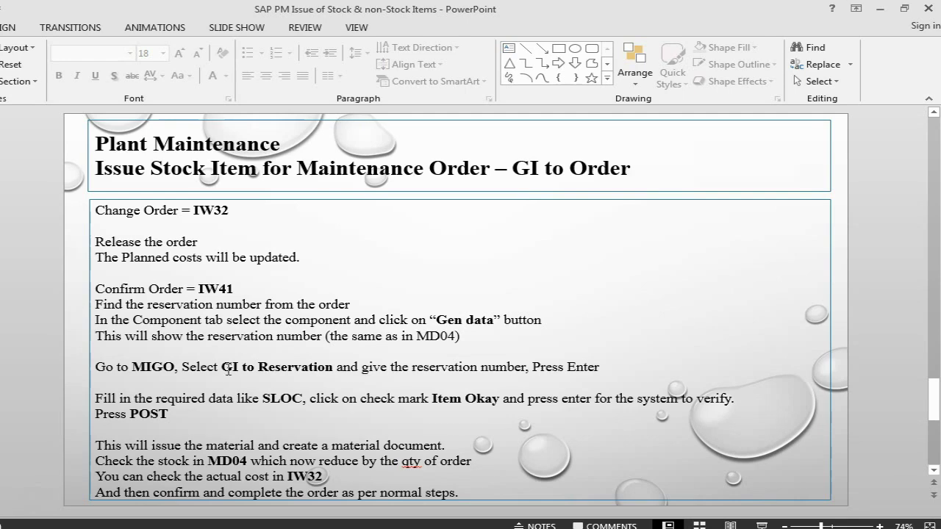
{"action": "left_click_drag", "start_coordinate": [223, 368], "coordinate": [340, 370]}
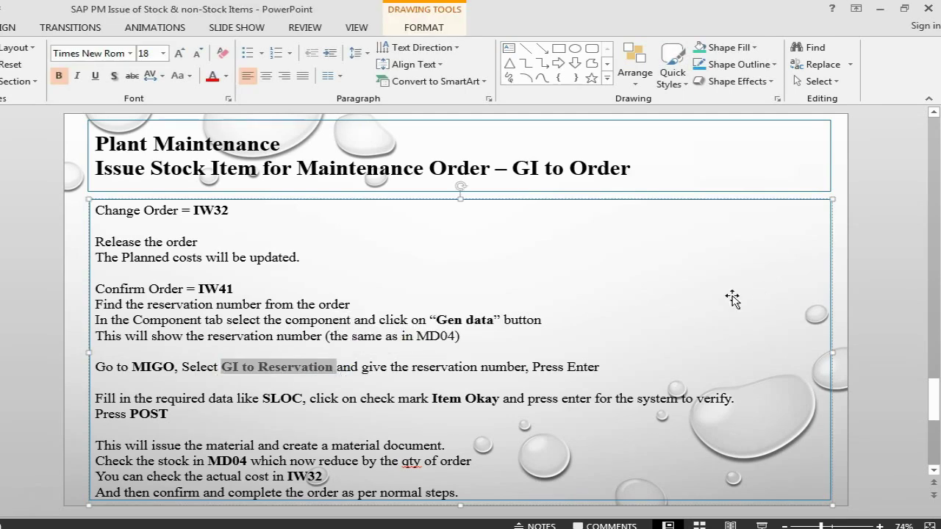
{"action": "left_click", "coordinate": [296, 367]}
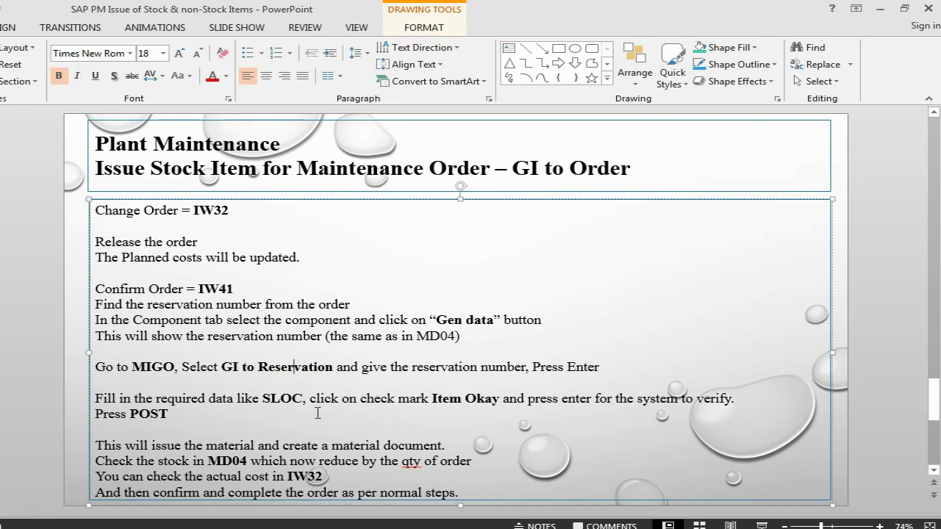
{"action": "key", "text": "alt+Tab"}
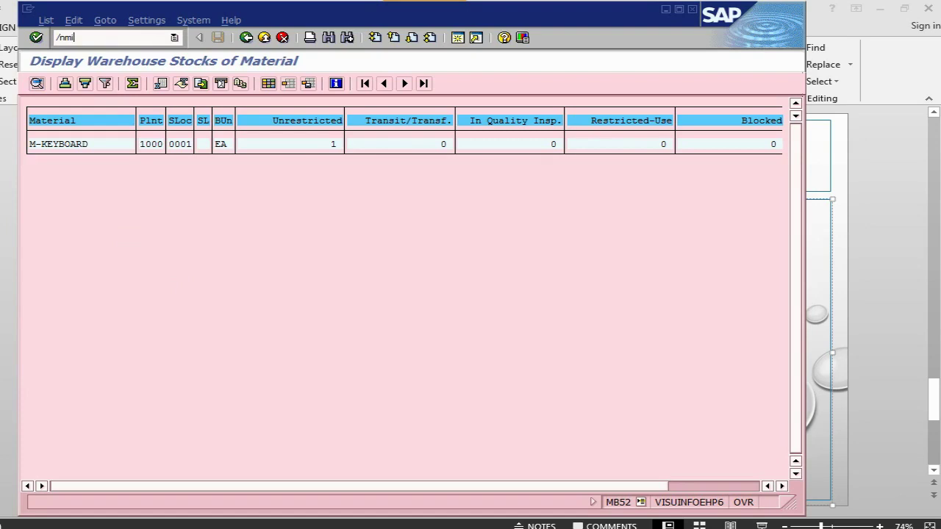
Open MIGO and switch its action to A07 Goods Issue.
{"action": "key", "text": "Return"}
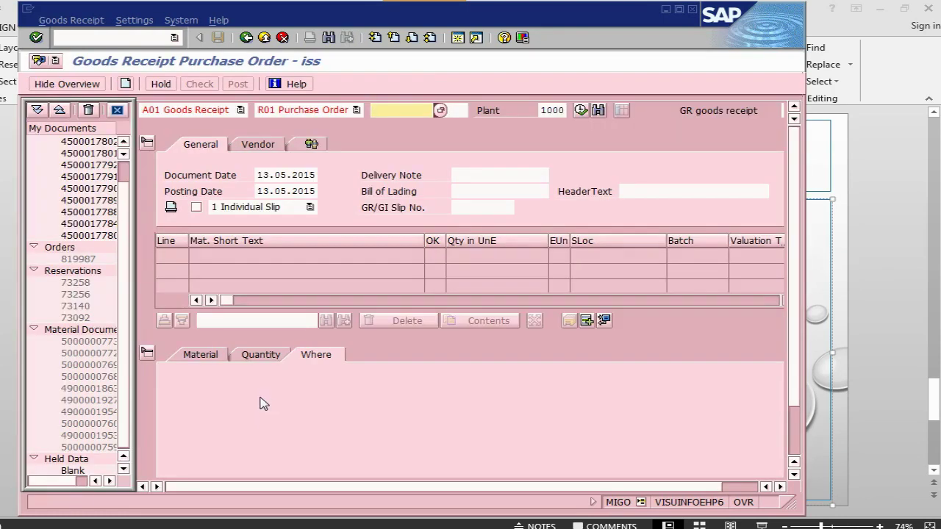
{"action": "left_click", "coordinate": [240, 110]}
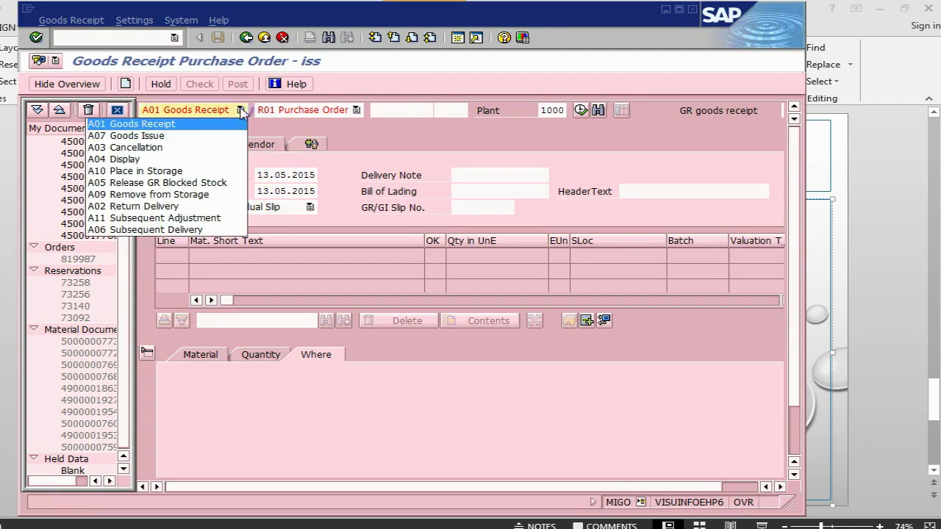
{"action": "left_click", "coordinate": [203, 136]}
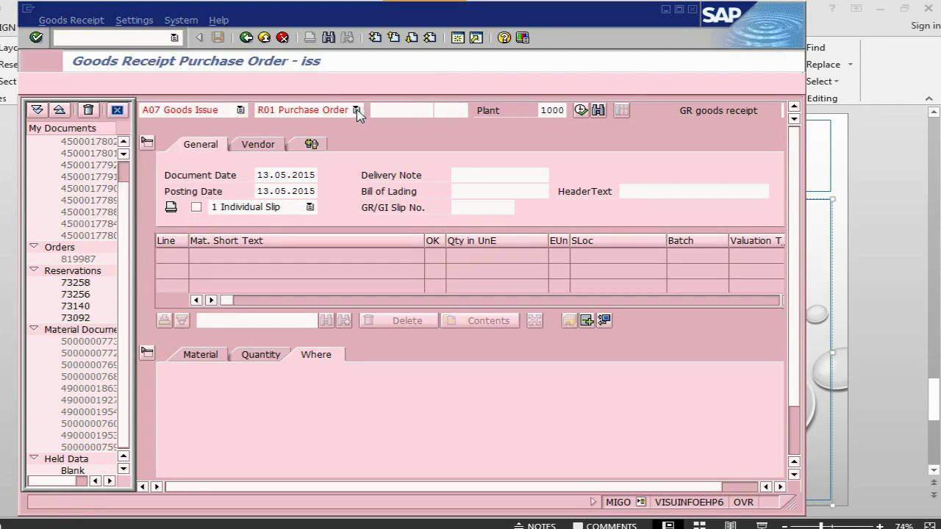
Copy reservation 73268 from the order's component details into MIGO and load its keyboard line.
{"action": "key", "text": "alt+Tab"}
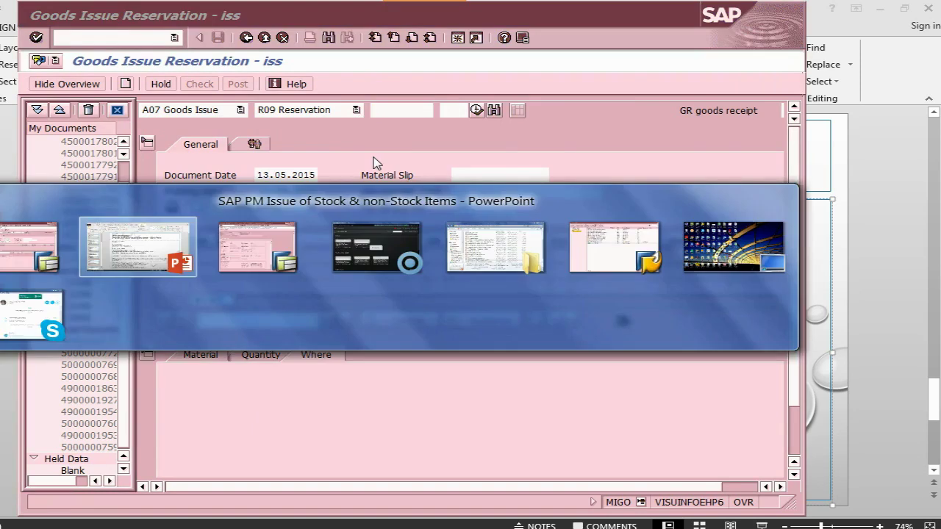
{"action": "left_click_drag", "start_coordinate": [272, 307], "coordinate": [241, 310]}
{"action": "key", "text": "ctrl+c"}
{"action": "key", "text": "alt+Tab"}
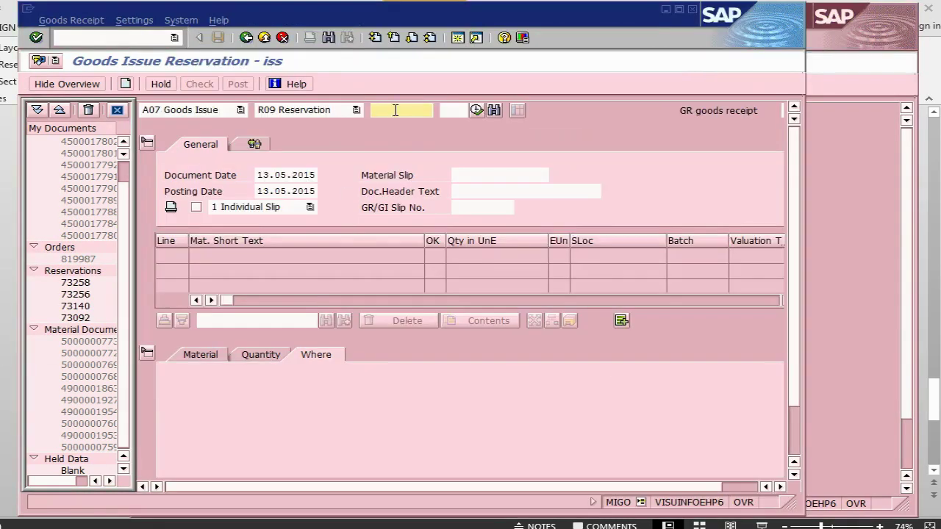
{"action": "key", "text": "ctrl+v"}
{"action": "key", "text": "Return"}
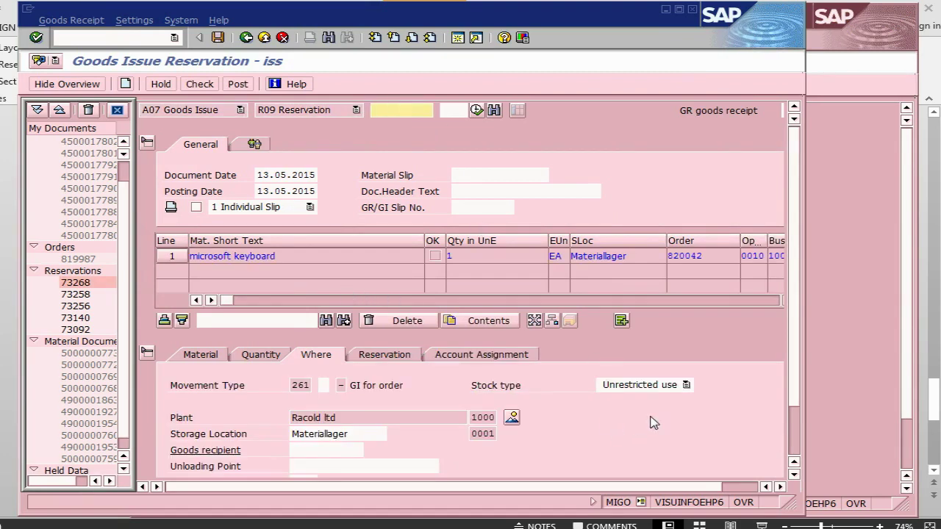
Review the item's quantity, material, reservation and order tabs, mark it Item OK, and post.
{"action": "scroll", "coordinate": [796, 369], "scroll_direction": "down", "scroll_amount": 1}
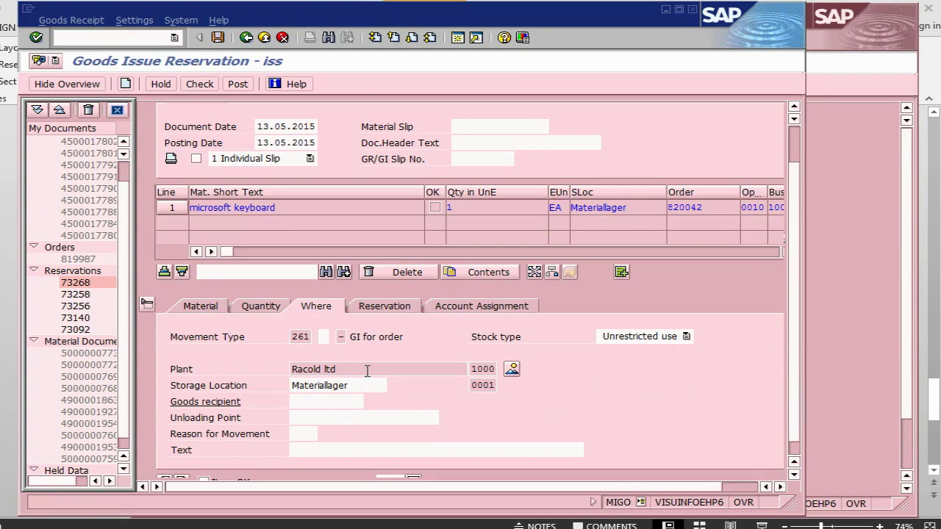
{"action": "left_click", "coordinate": [266, 309]}
{"action": "left_click", "coordinate": [211, 309]}
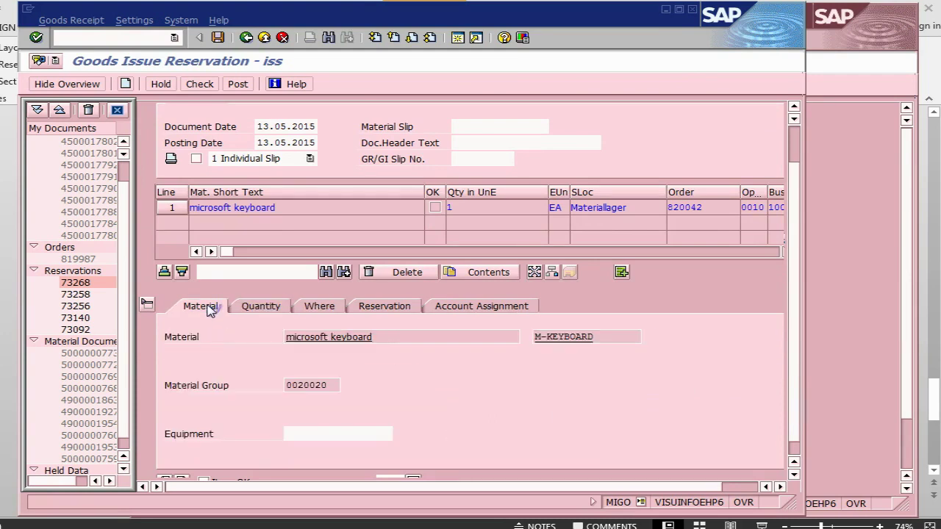
{"action": "left_click", "coordinate": [403, 310]}
{"action": "left_click", "coordinate": [463, 310]}
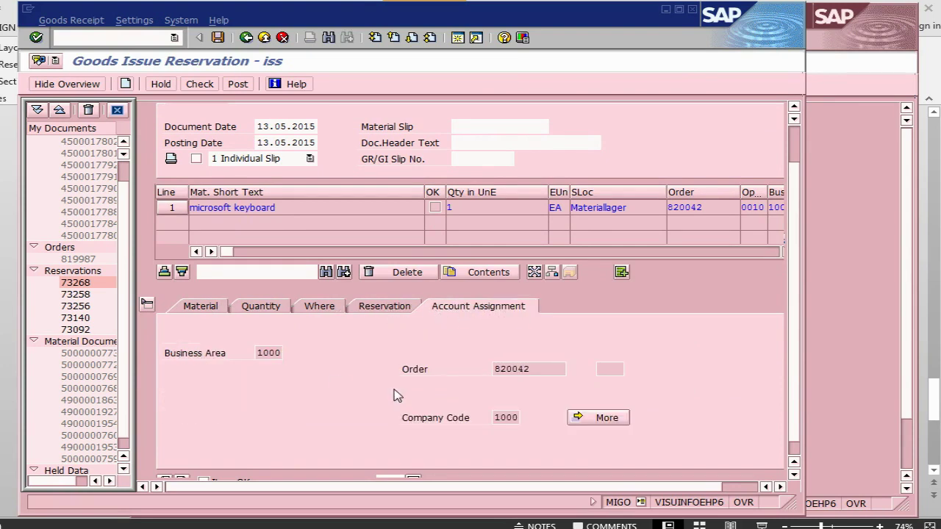
{"action": "left_click", "coordinate": [384, 308]}
{"action": "scroll", "coordinate": [630, 361], "scroll_direction": "down", "scroll_amount": 1}
{"action": "left_click", "coordinate": [262, 471]}
{"action": "left_click", "coordinate": [240, 84]}
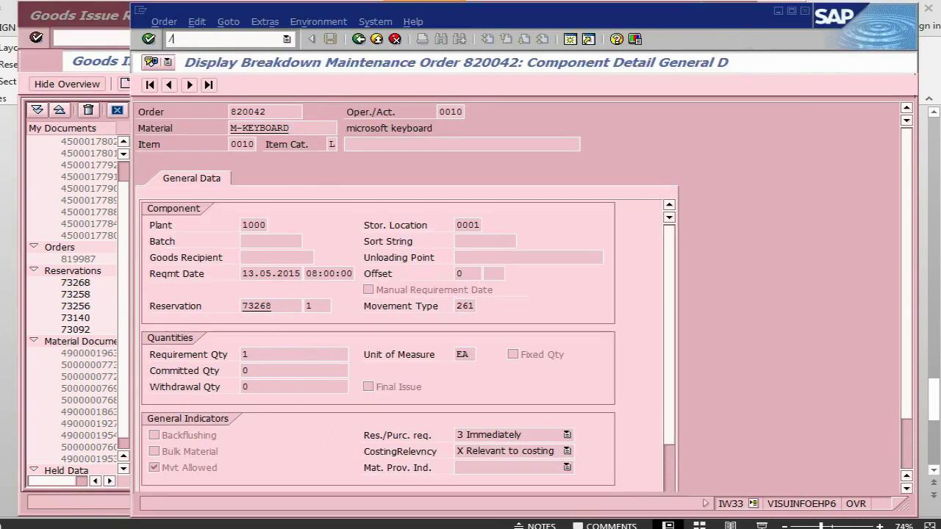
{"action": "type", "text": "b52"}
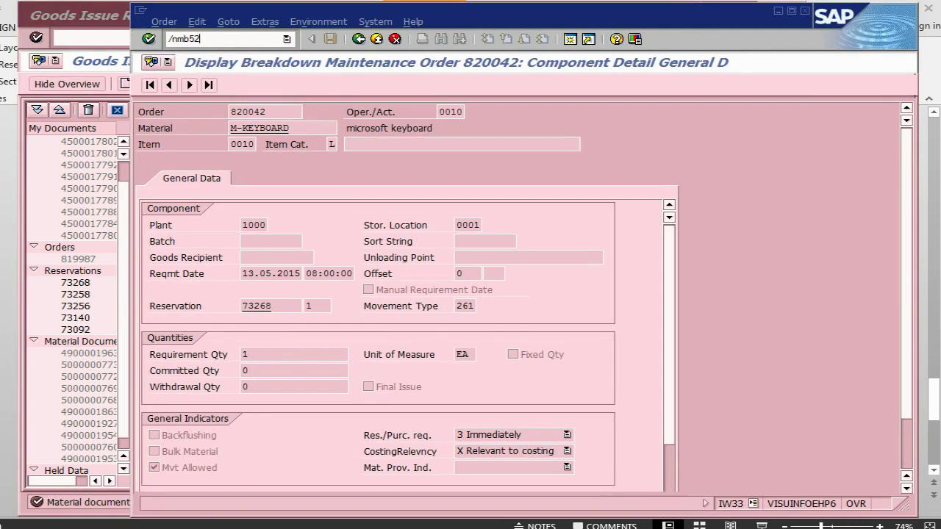
{"action": "key", "text": "Return"}
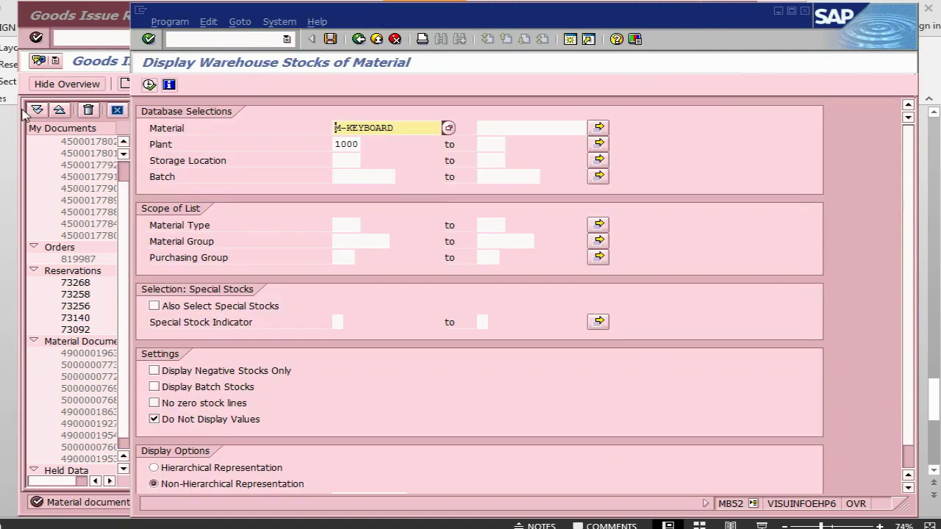
{"action": "left_click", "coordinate": [41, 15]}
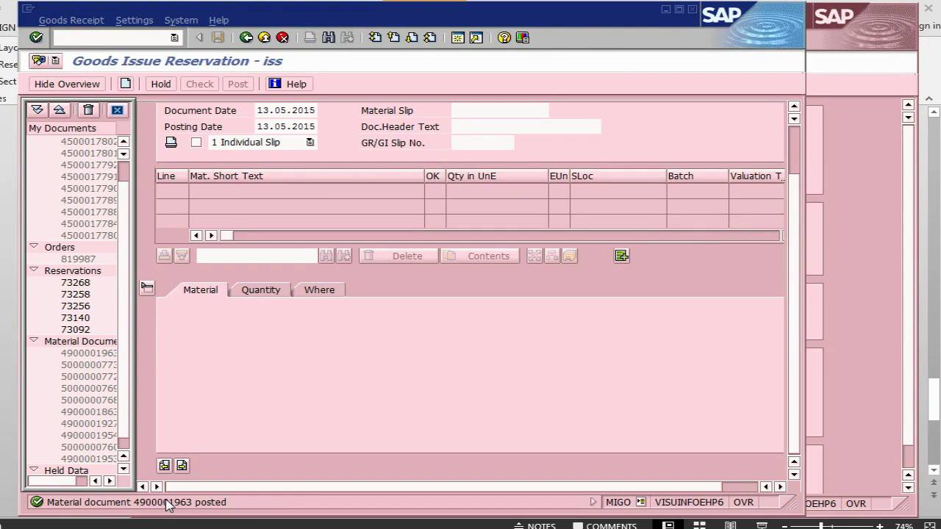
{"action": "key", "text": "alt+Tab"}
{"action": "left_click", "coordinate": [150, 86]}
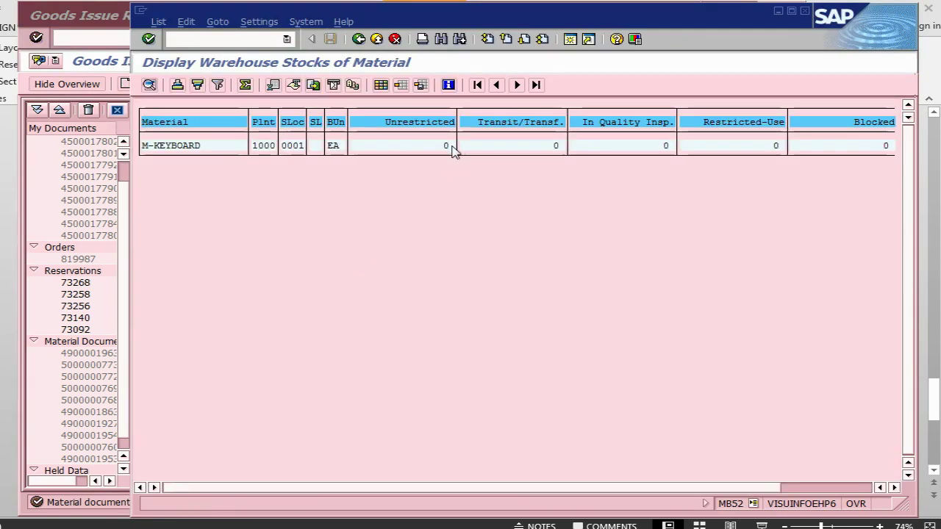
{"action": "left_click", "coordinate": [191, 40]}
Open order 820042 in IW33 and view its Costs tab showing 25,00 actual spares costs.
{"action": "type", "text": "/niw33"}
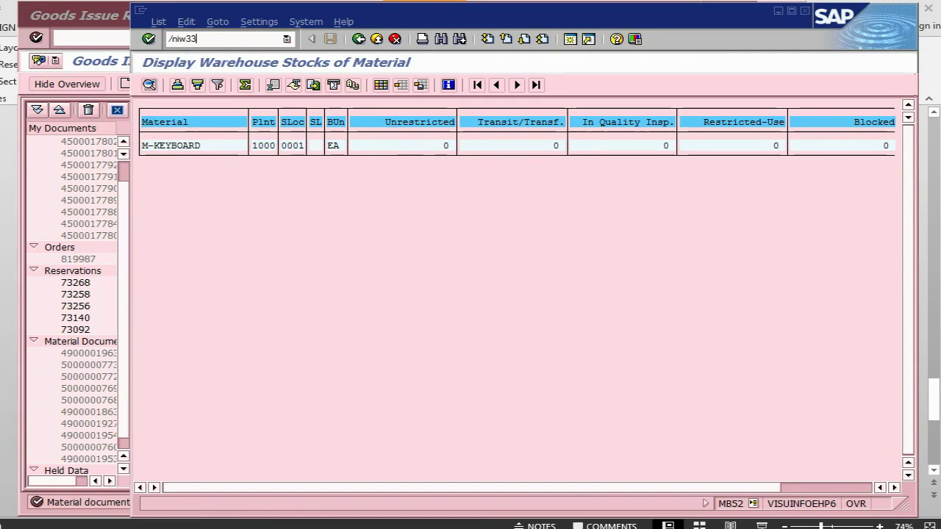
{"action": "key", "text": "Return"}
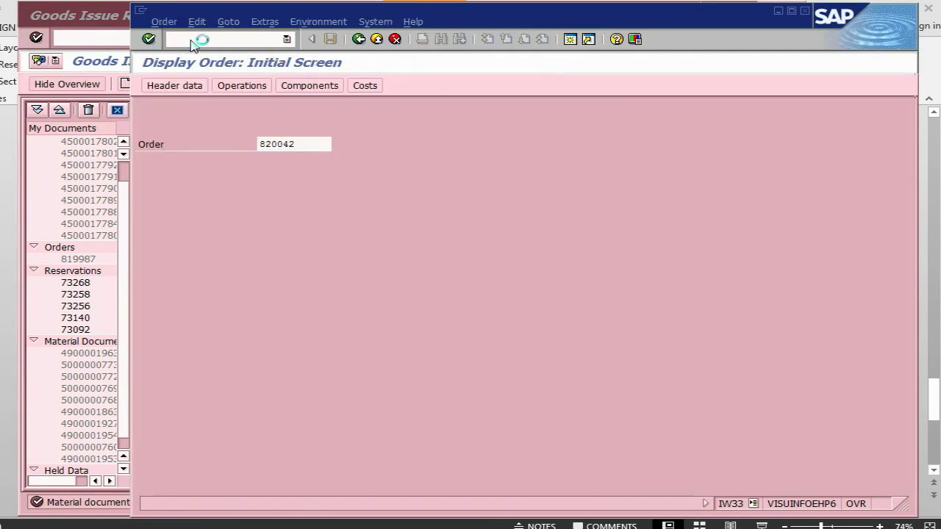
{"action": "key", "text": "Return"}
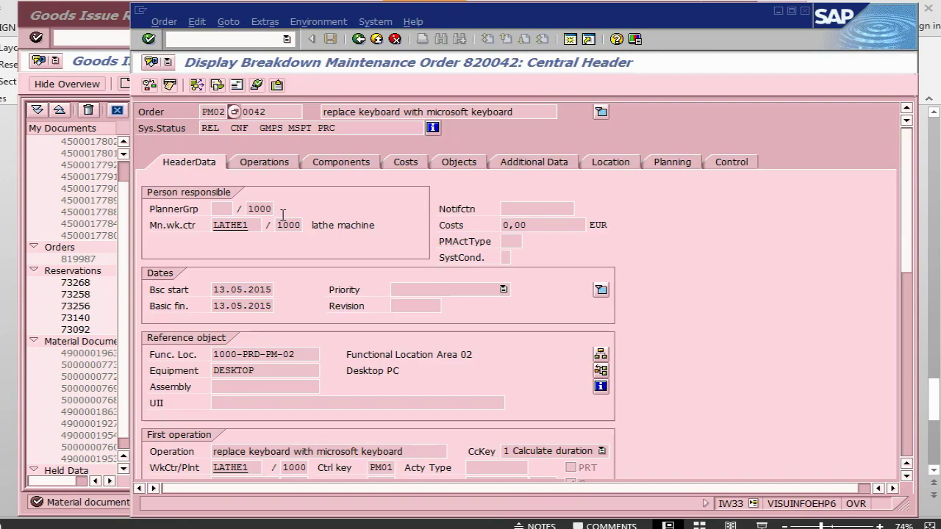
{"action": "left_click", "coordinate": [414, 163]}
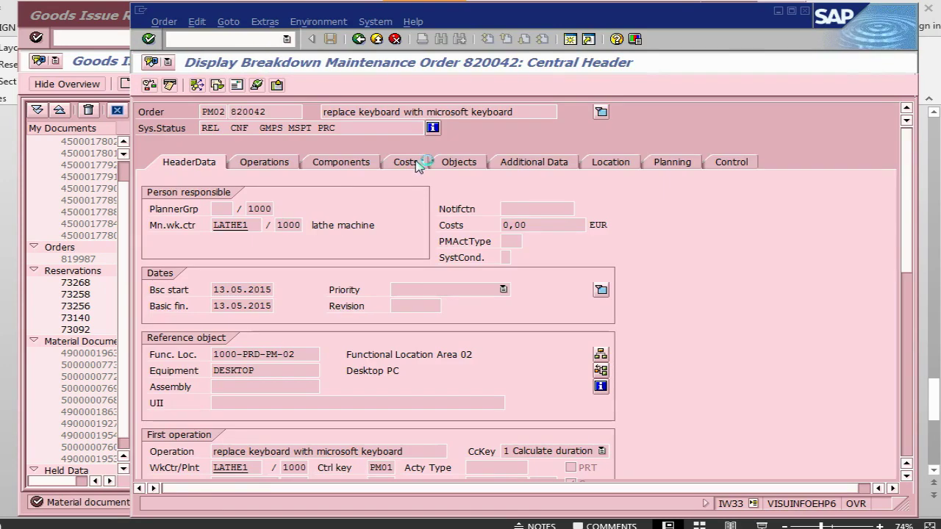